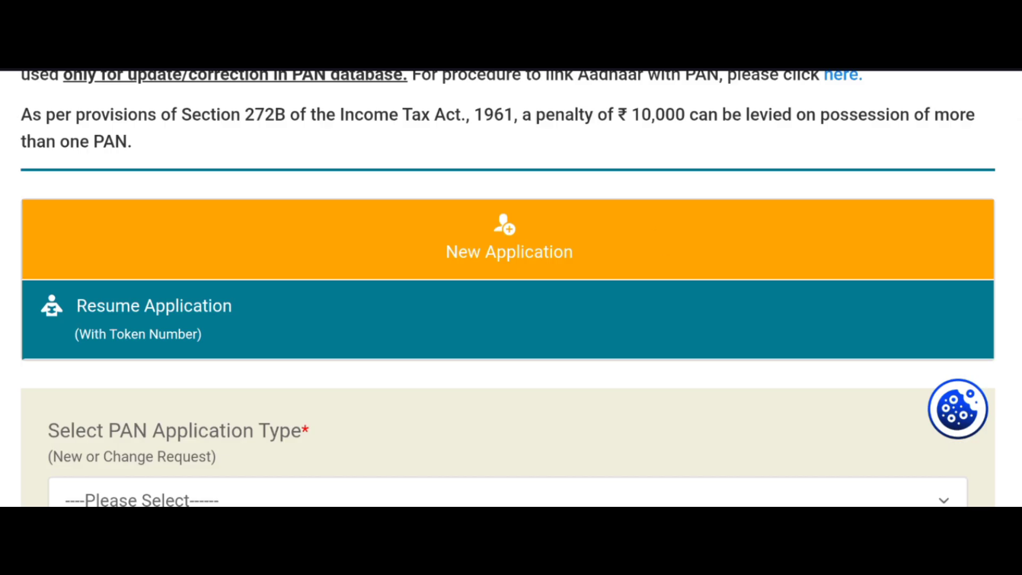
Step: Open the resume-application form and look over its token number, email ID and date of birth fields
scroll(511, 287, "down", 2)
left_click(735, 232)
scroll(807, 167, "down", 4)
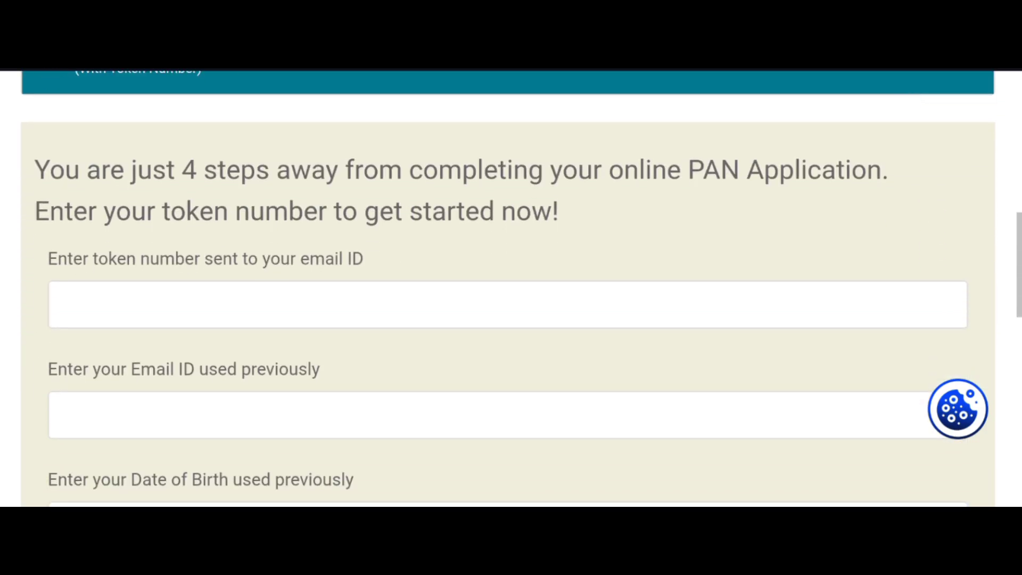
scroll(762, 228, "down", 1)
scroll(679, 385, "up", 10)
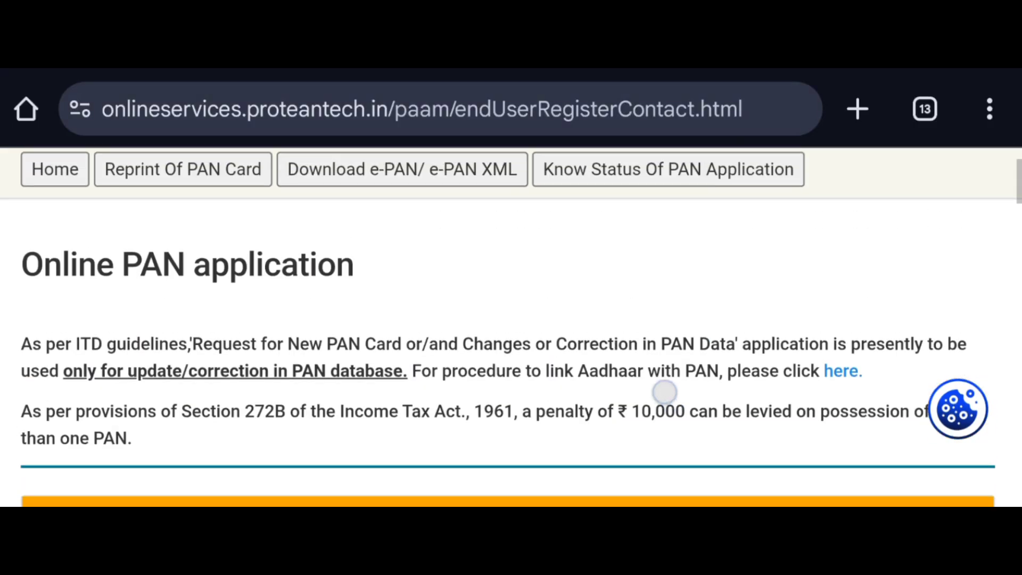
Step: Open the help page on linking Aadhaar with PAN and read its prerequisites and fee payment steps
scroll(665, 393, "up", 1)
left_click(842, 410)
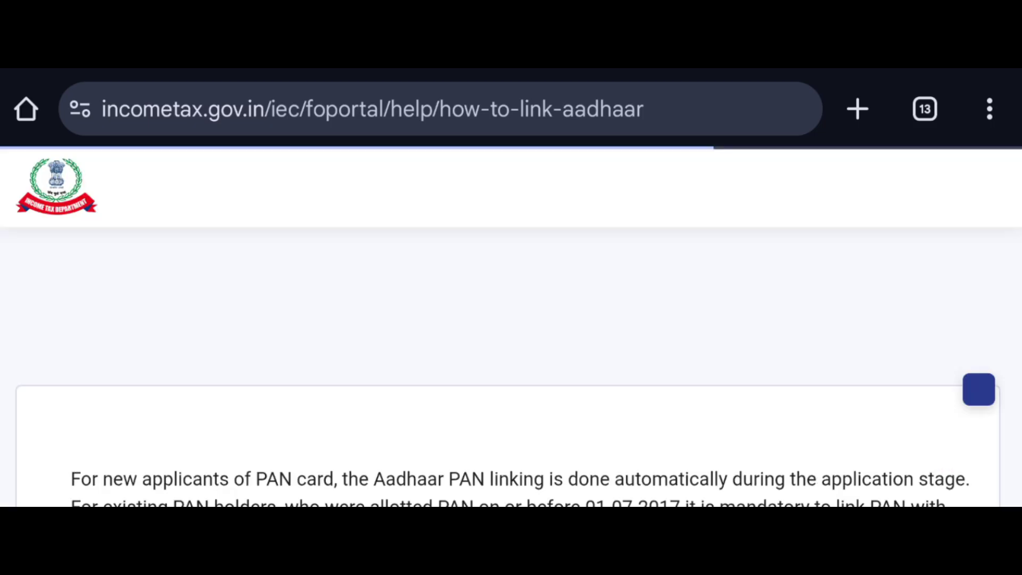
scroll(511, 319, "down", 5)
scroll(857, 209, "down", 3)
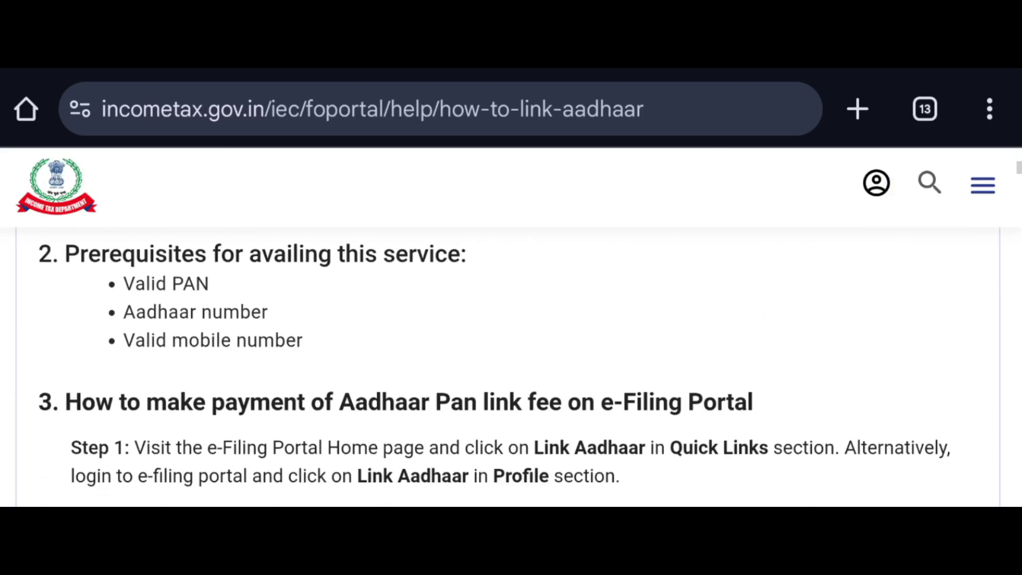
scroll(846, 232, "down", 5)
scroll(511, 330, "down", 5)
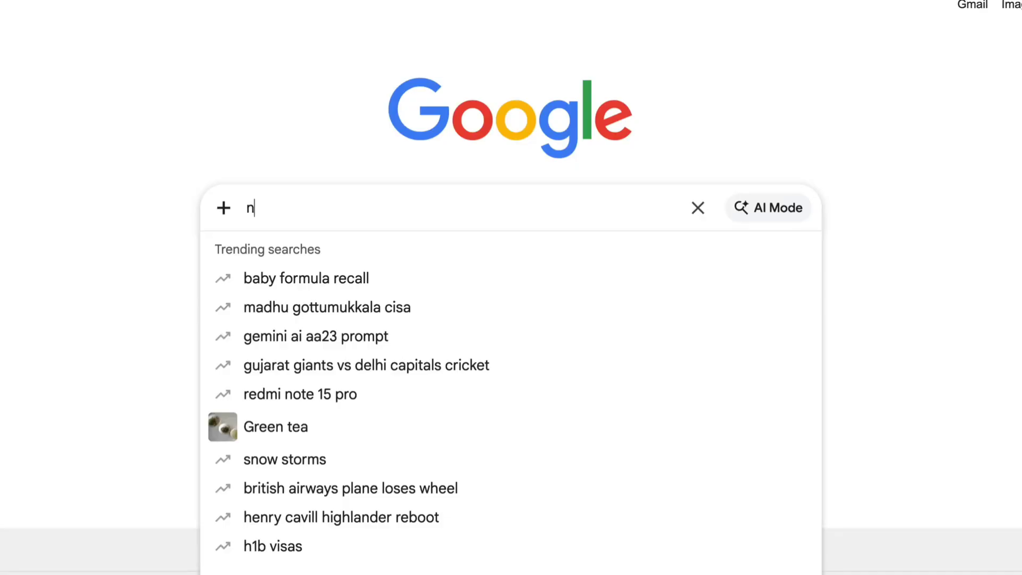
Step: Search Google for "nsdl pan" and open Protean's Online PAN application page
type("sdl pa")
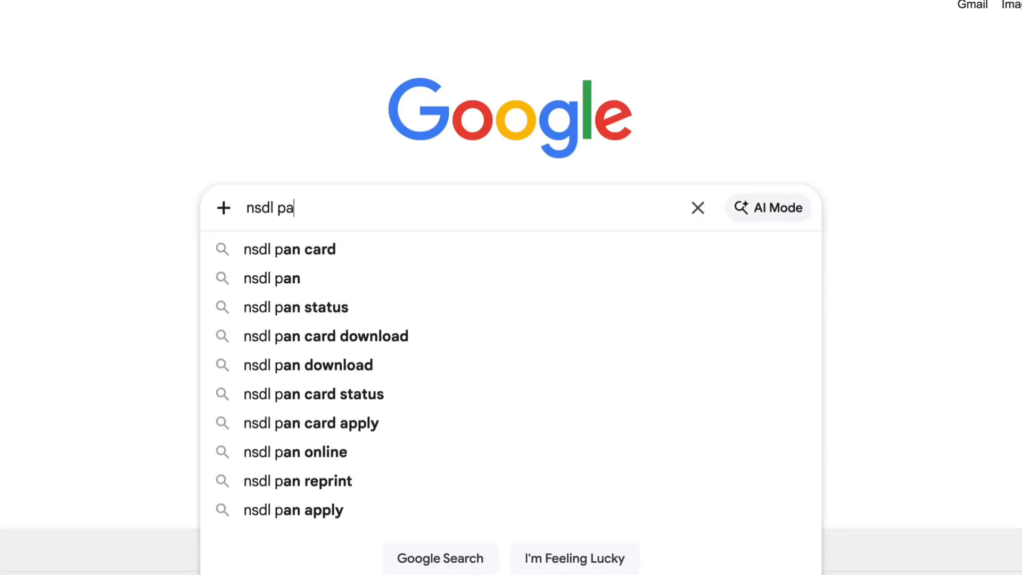
type("n")
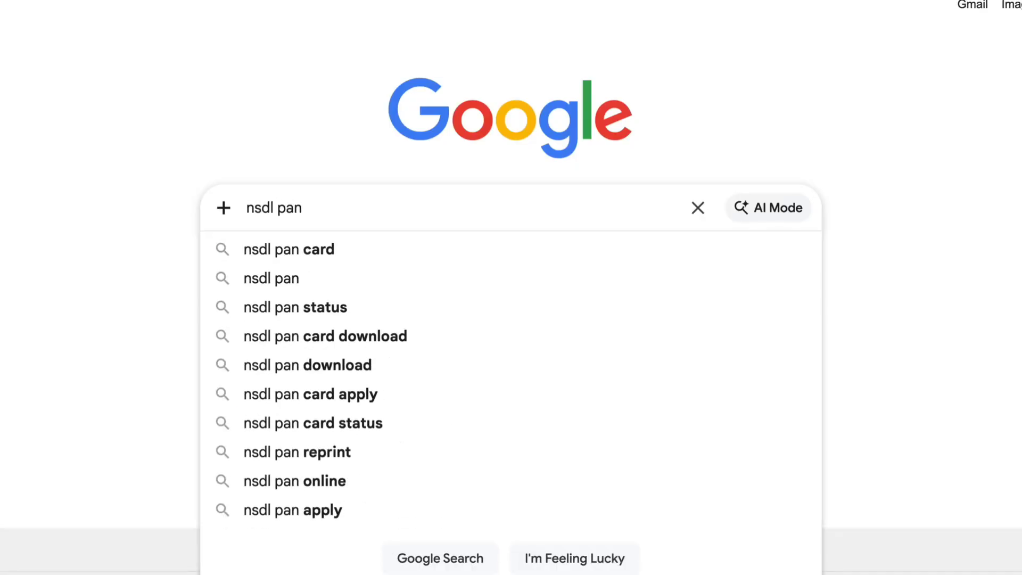
key("Return")
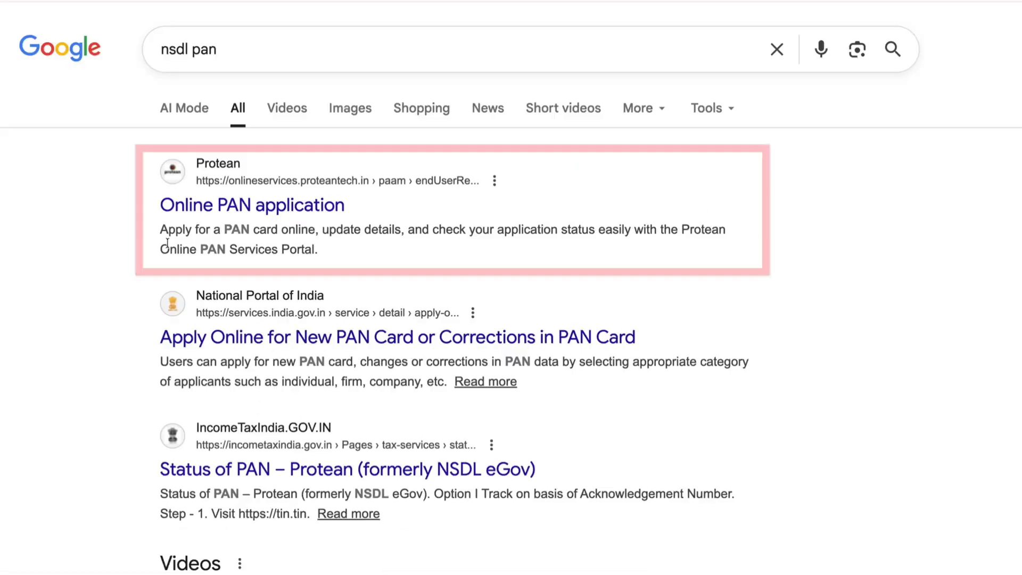
left_click(248, 208)
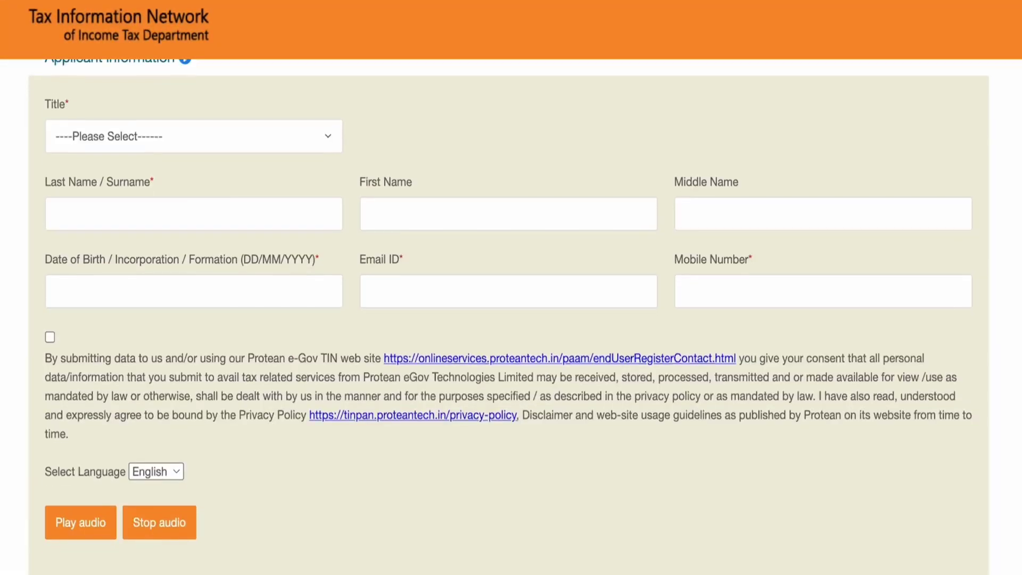
Step: Set the PAN application type to New PAN - Indian Citizen (Form 49A) and the applicant category to INDIVIDUAL
scroll(509, 316, "down", 1)
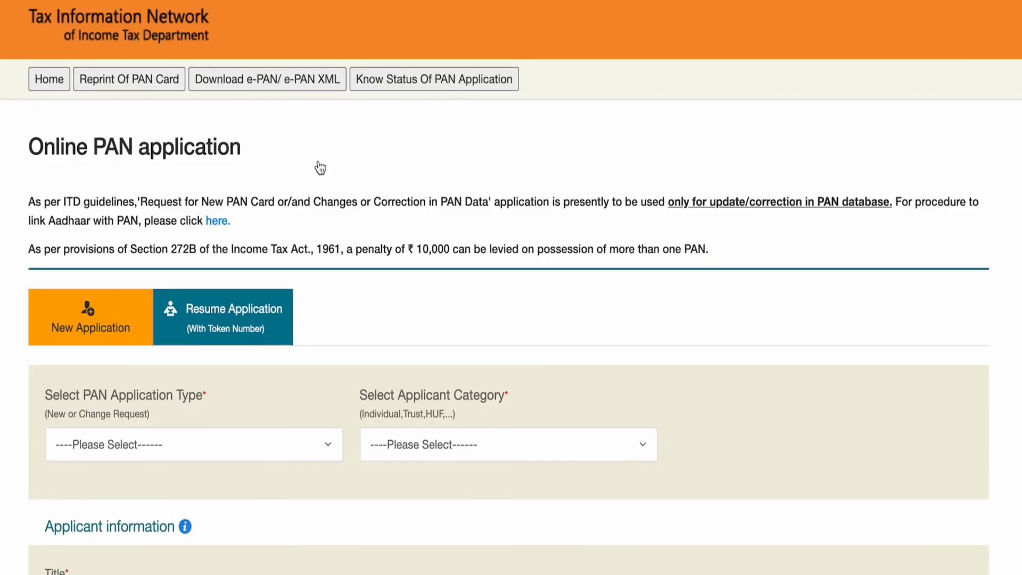
scroll(268, 191, "down", 5)
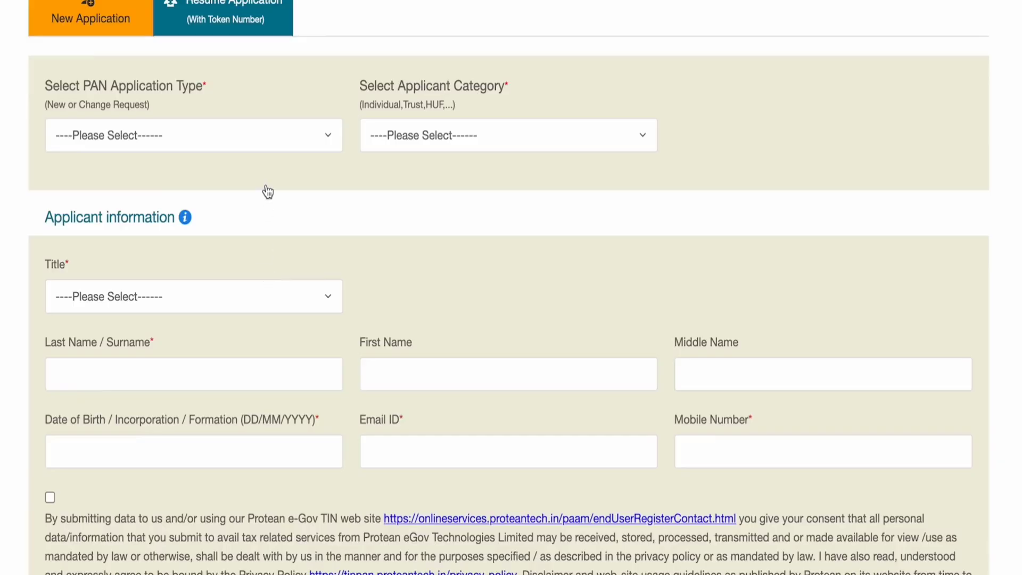
left_click(274, 142)
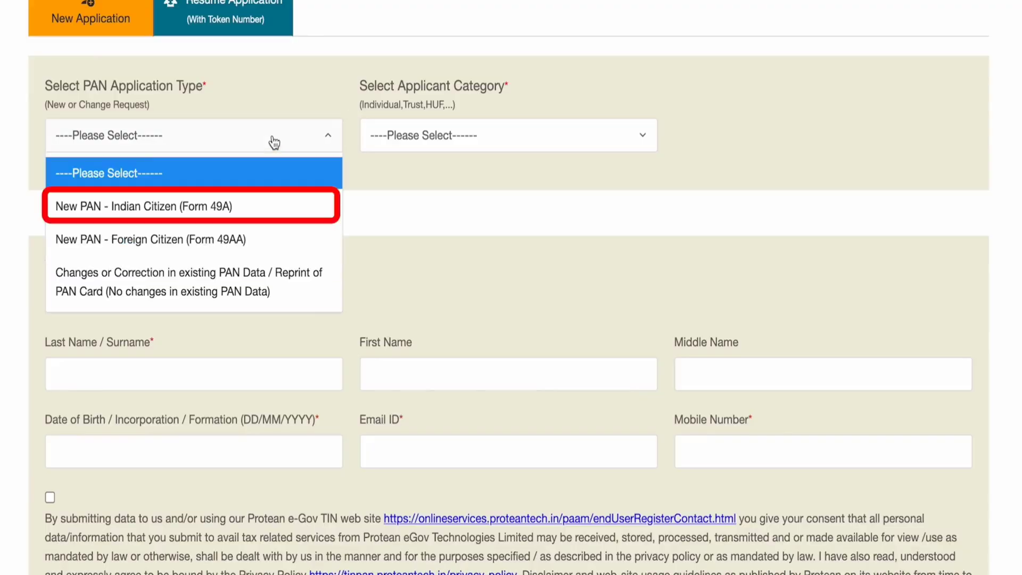
left_click(269, 220)
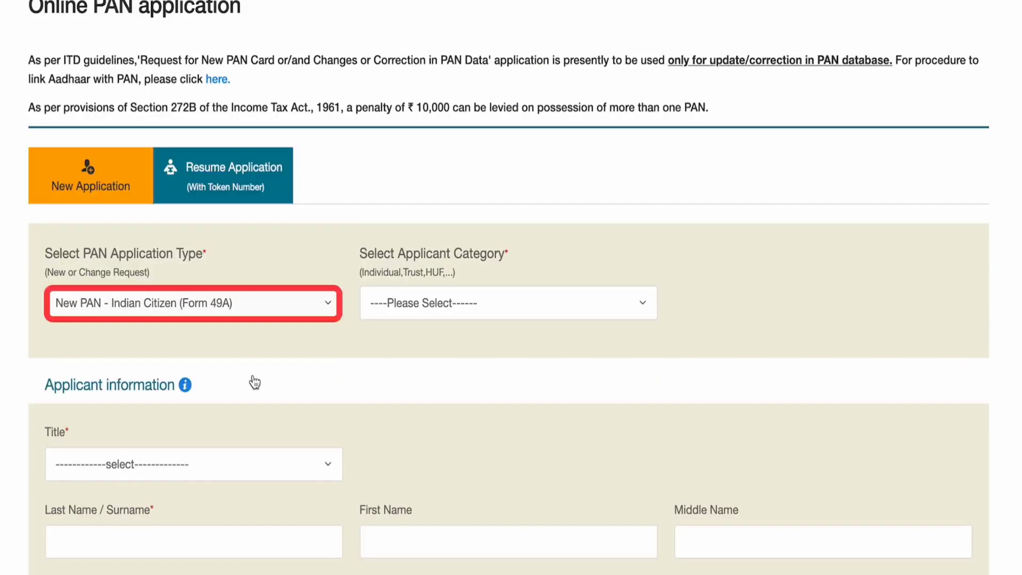
left_click(551, 308)
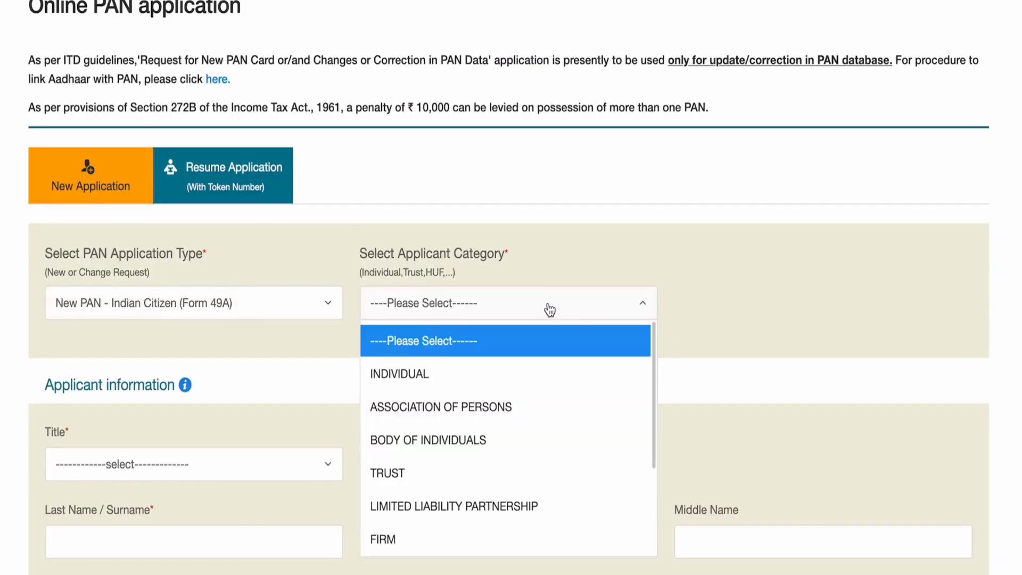
scroll(535, 485, "down", 2)
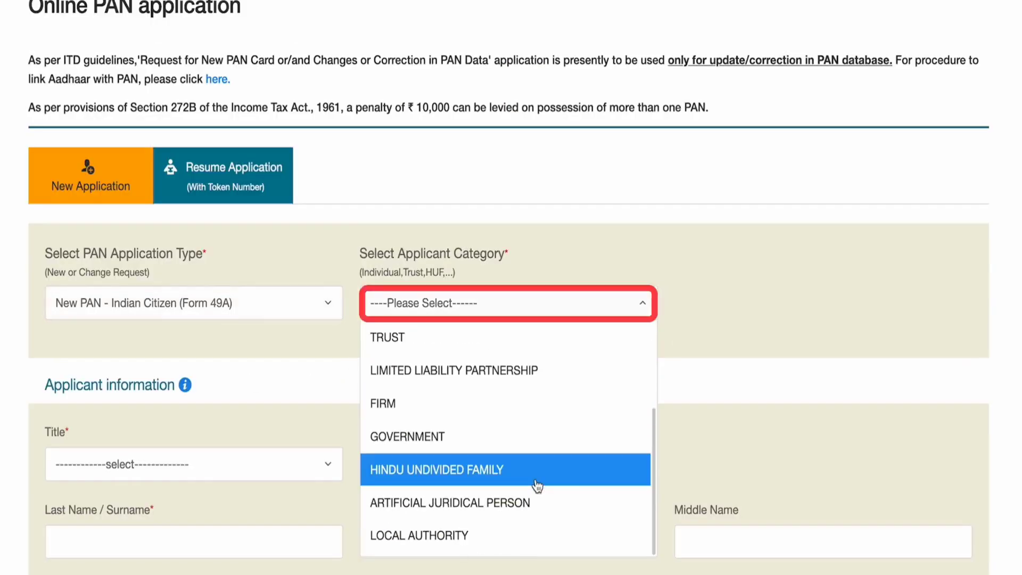
scroll(537, 484, "up", 2)
left_click(400, 374)
Step: Set the applicant's title to Kumari in the applicant information
scroll(409, 374, "down", 5)
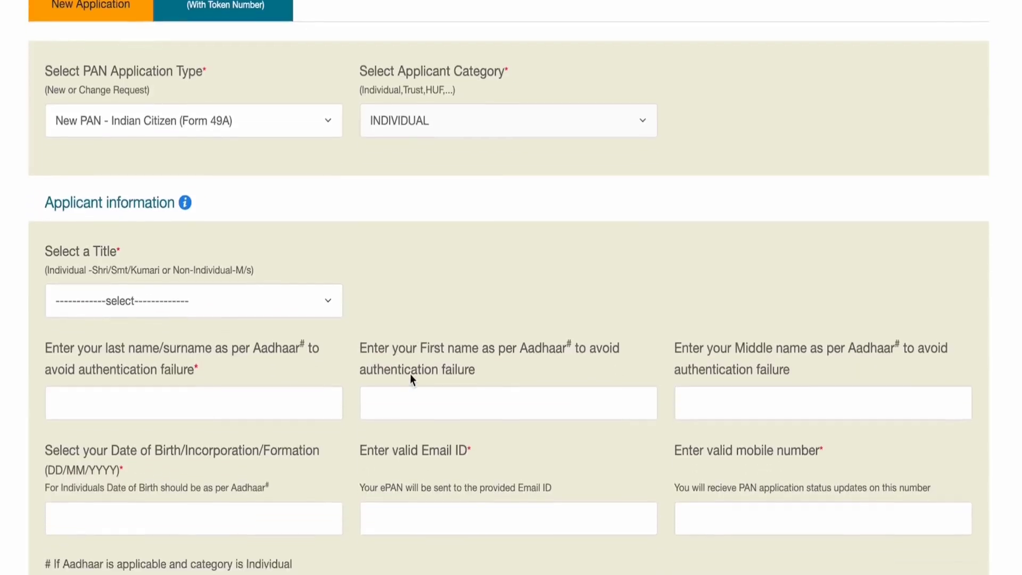
left_click(225, 216)
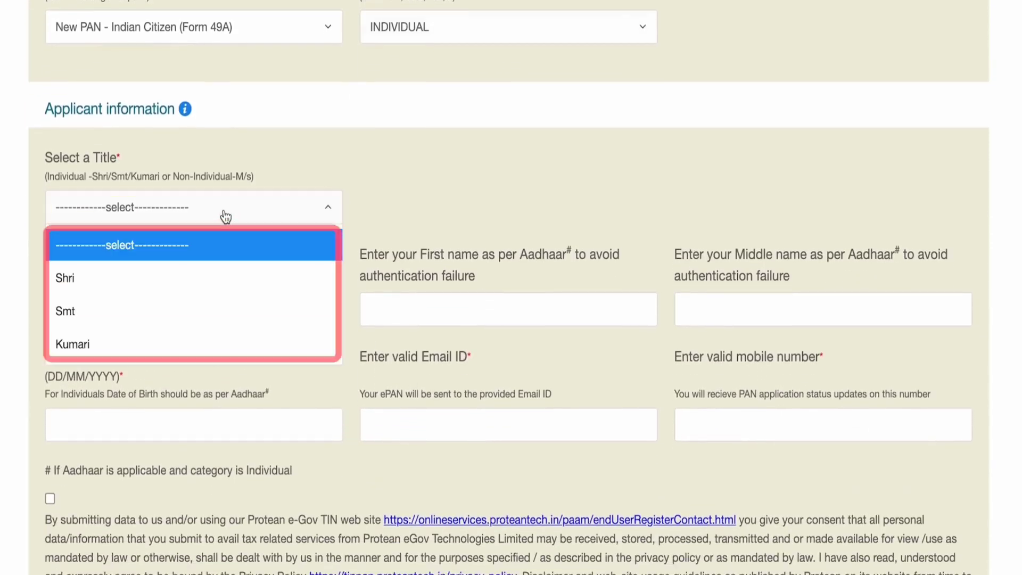
left_click(159, 347)
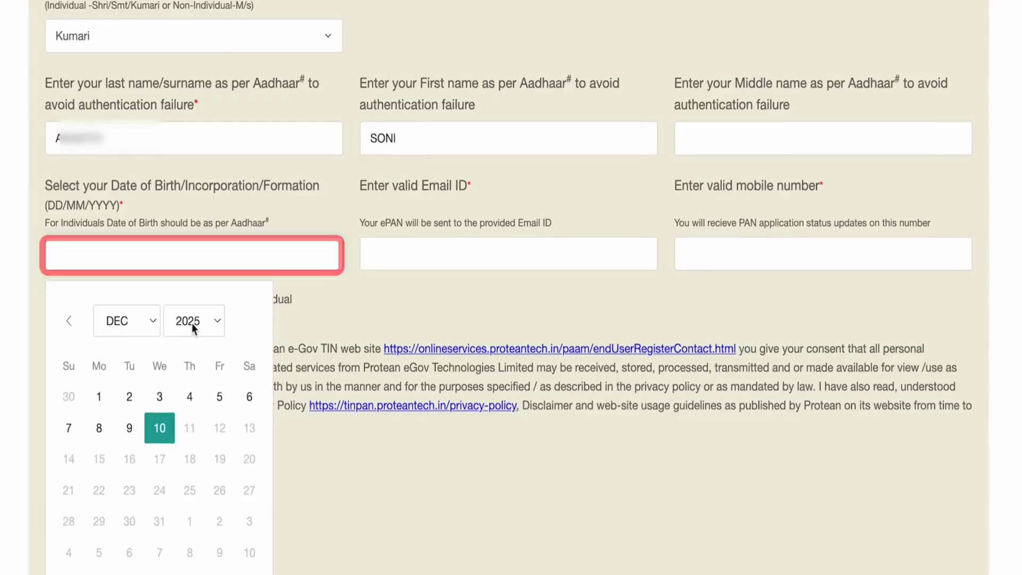
Step: Choose the applicant's date of birth in the calendar and fill in the email ID and mobile number
left_click(192, 323)
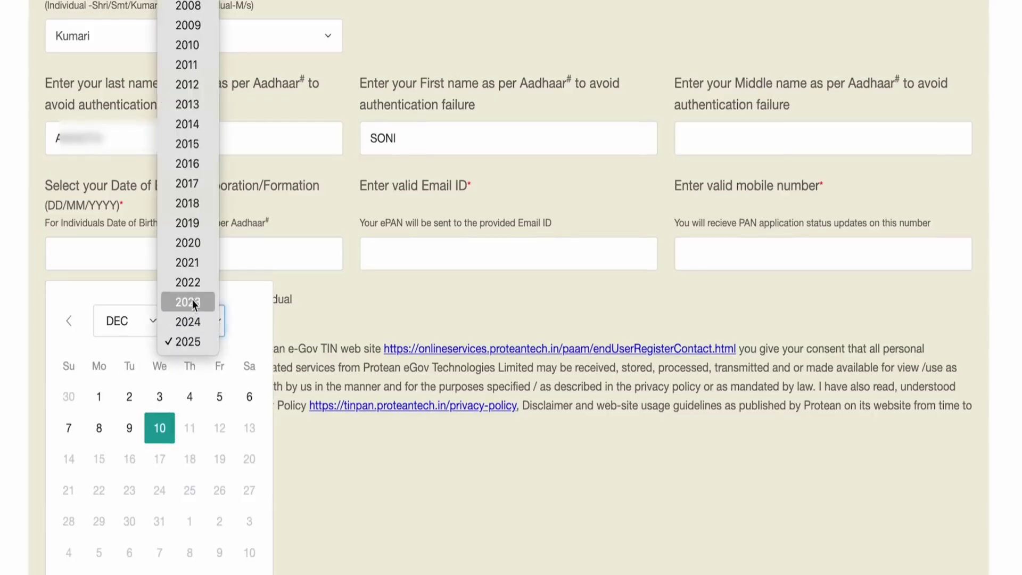
scroll(192, 300, "up", 1)
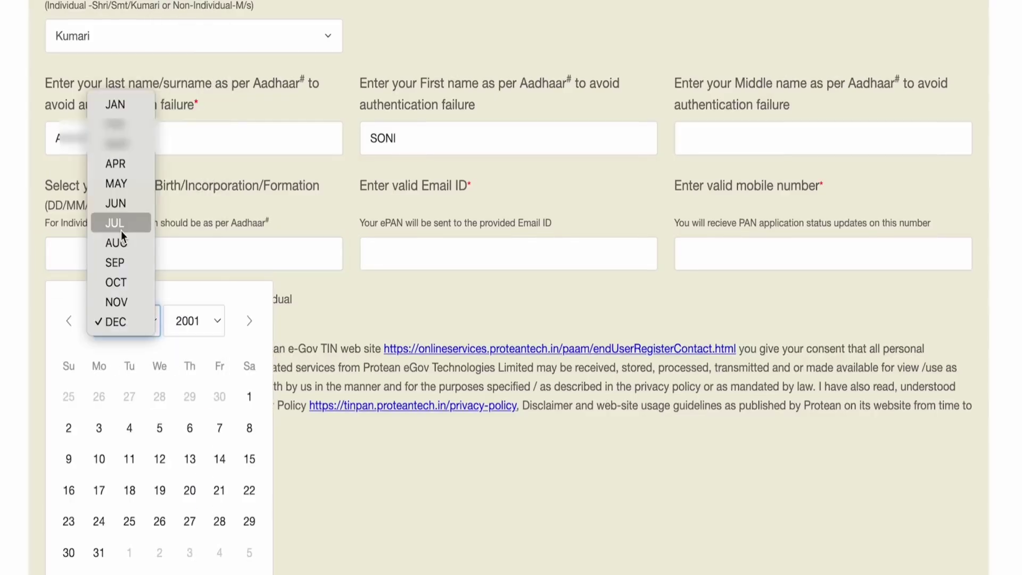
left_click(120, 228)
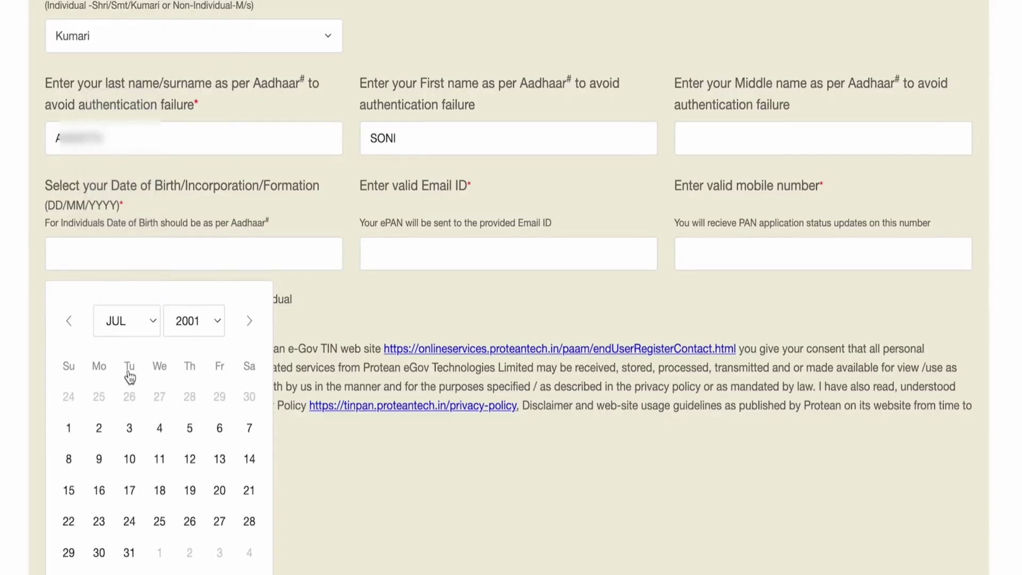
left_click(218, 432)
left_click(477, 245)
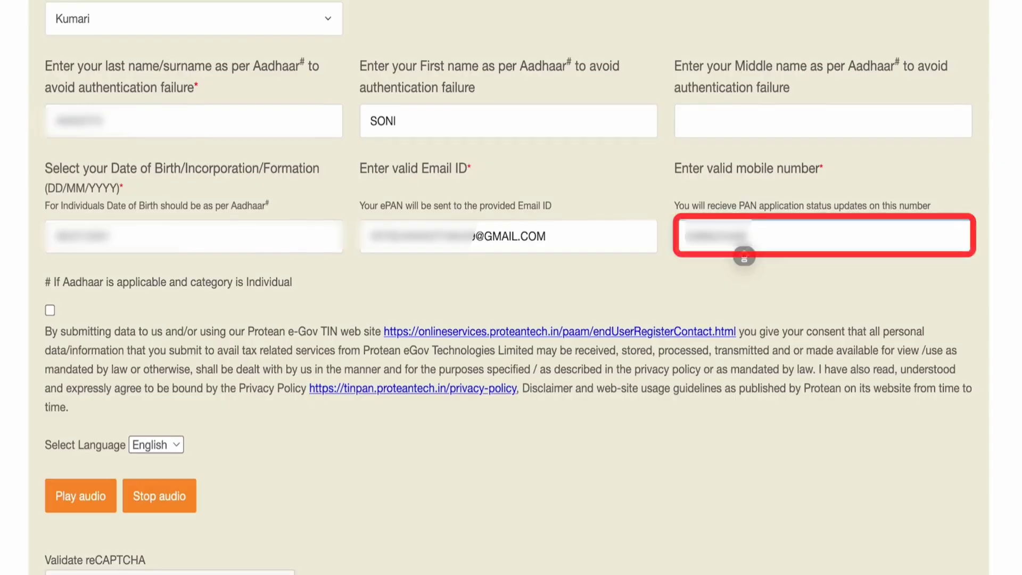
Step: Accept the data consent declaration and complete the reCAPTCHA check below the applicant information
scroll(655, 275, "down", 1)
scroll(655, 275, "up", 1)
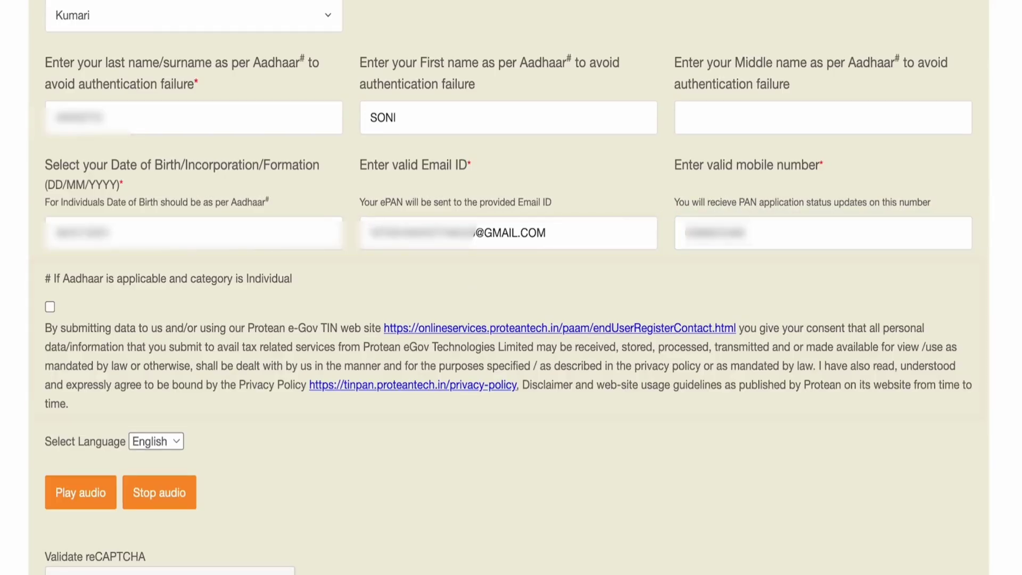
left_click(50, 307)
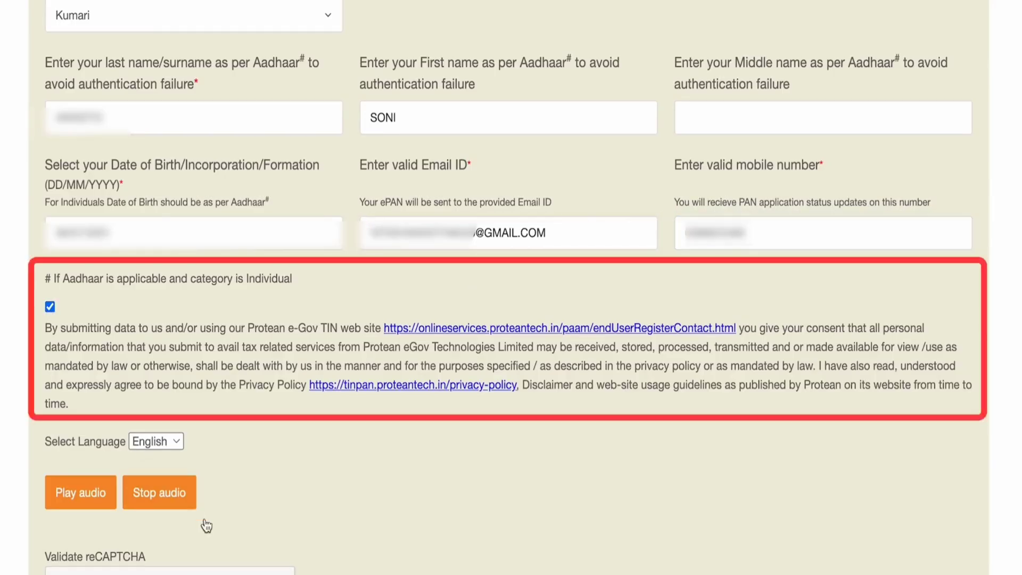
scroll(205, 525, "down", 2)
left_click(67, 496)
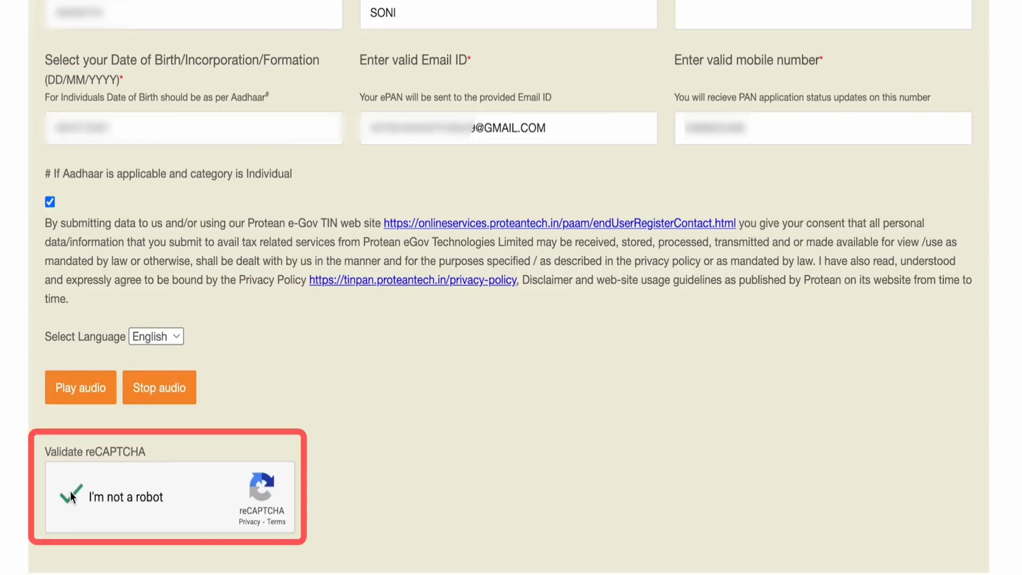
Step: Submit the applicant information and continue from the token confirmation to the Personal Details stage
scroll(80, 500, "down", 1)
scroll(82, 500, "down", 1)
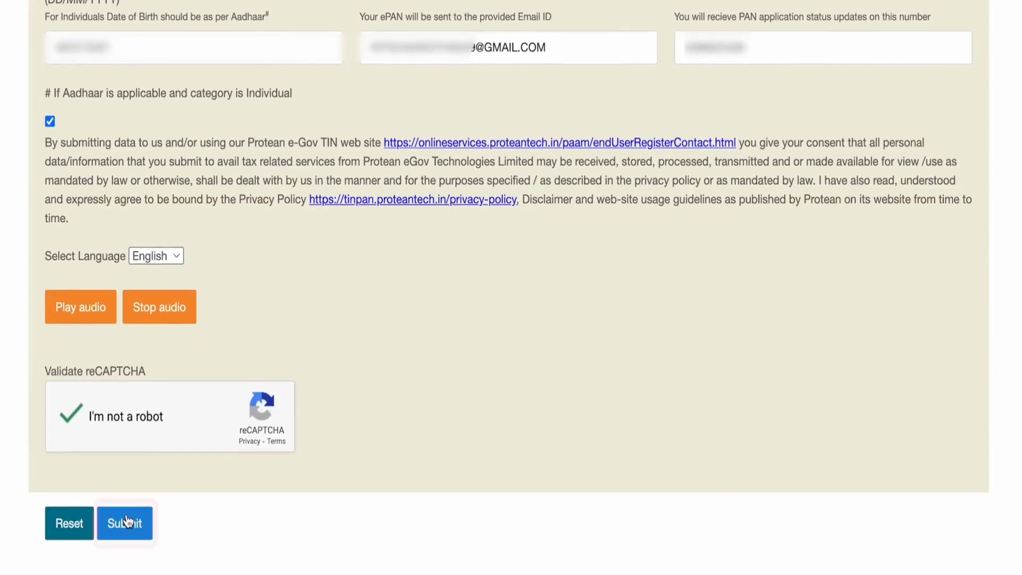
left_click(126, 522)
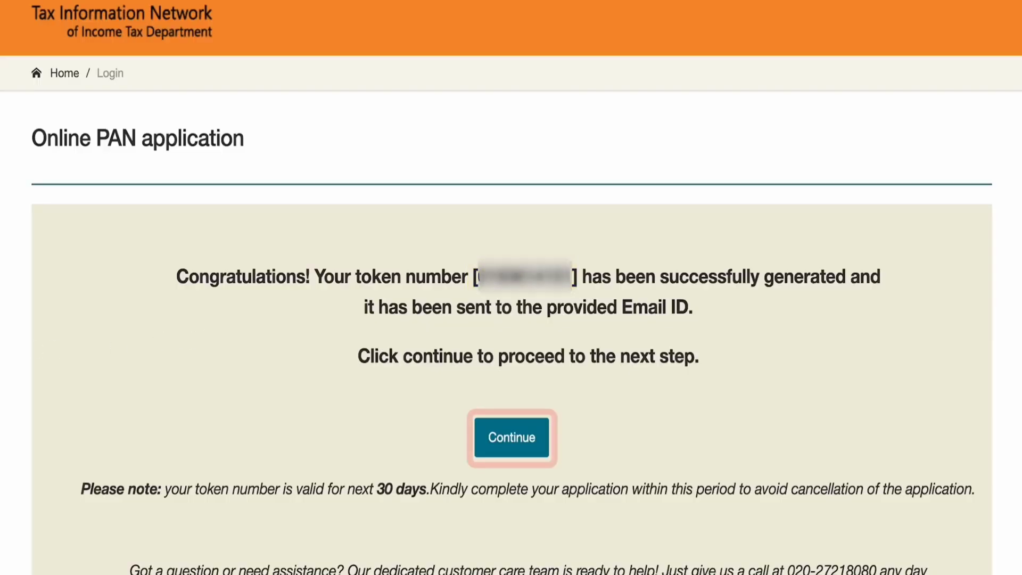
left_click(497, 452)
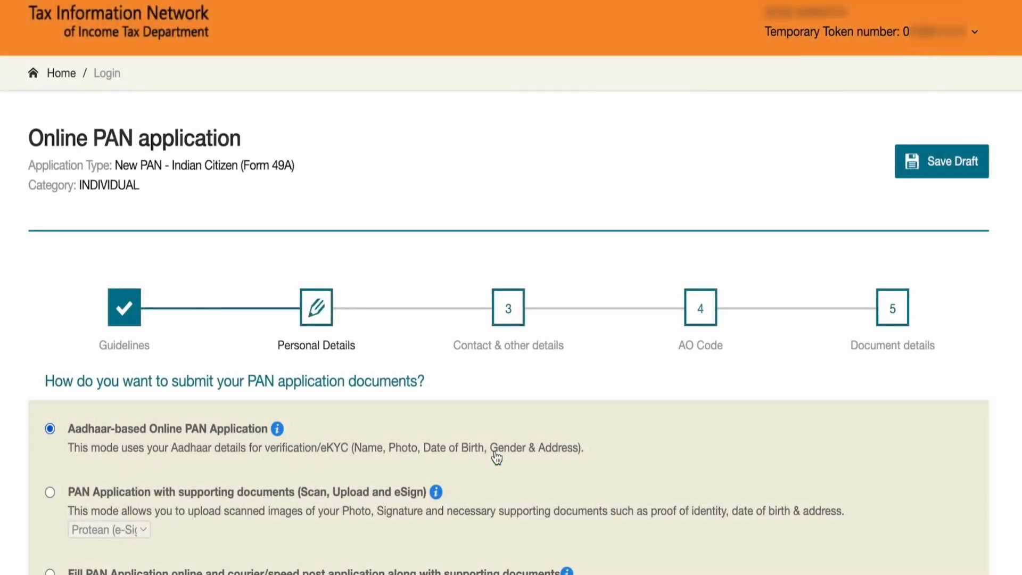
Step: Choose PAN Application with supporting documents (Scan, Upload and eSign) as the document submission mode
scroll(497, 452, "down", 5)
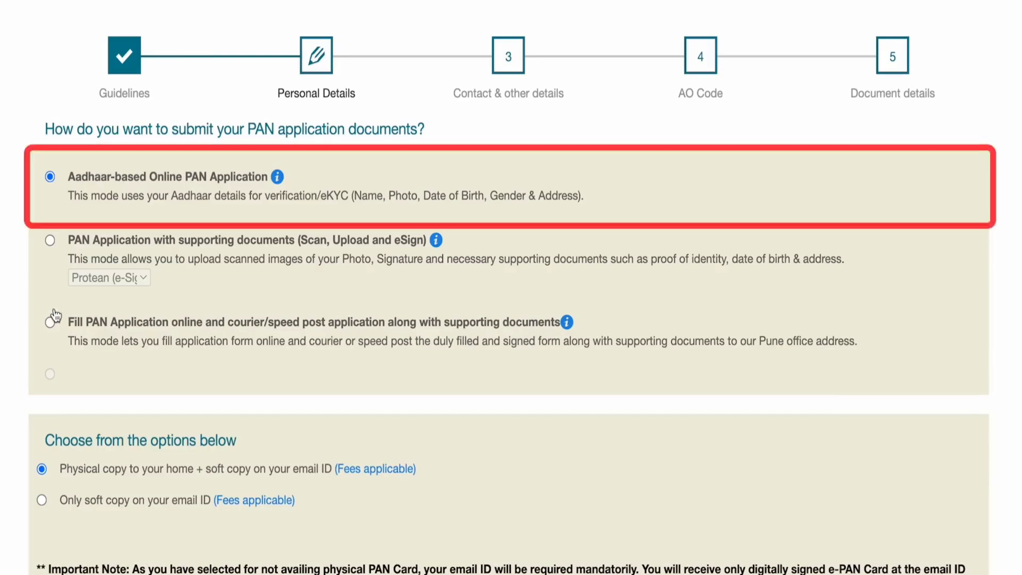
left_click(47, 242)
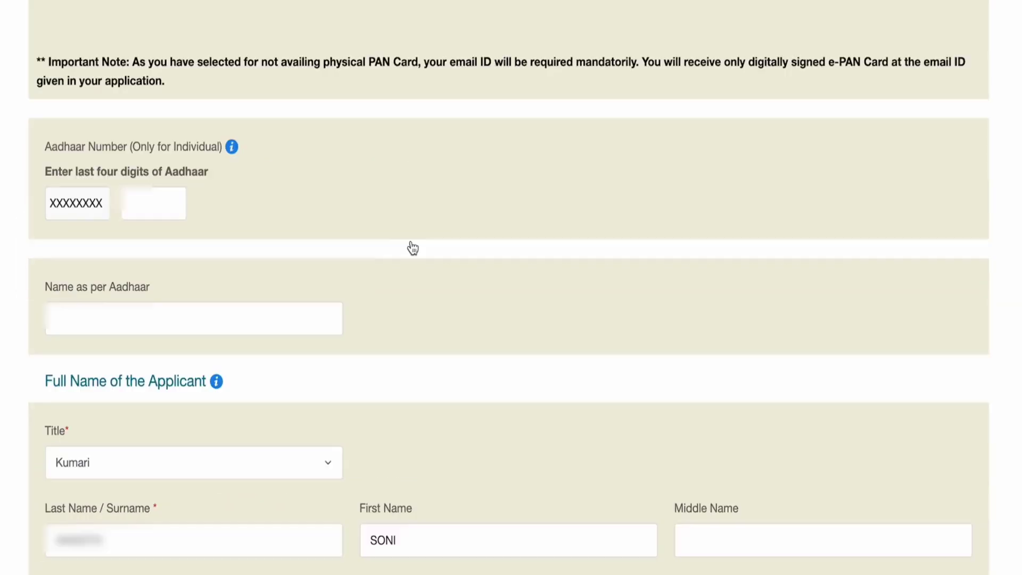
scroll(413, 248, "down", 3)
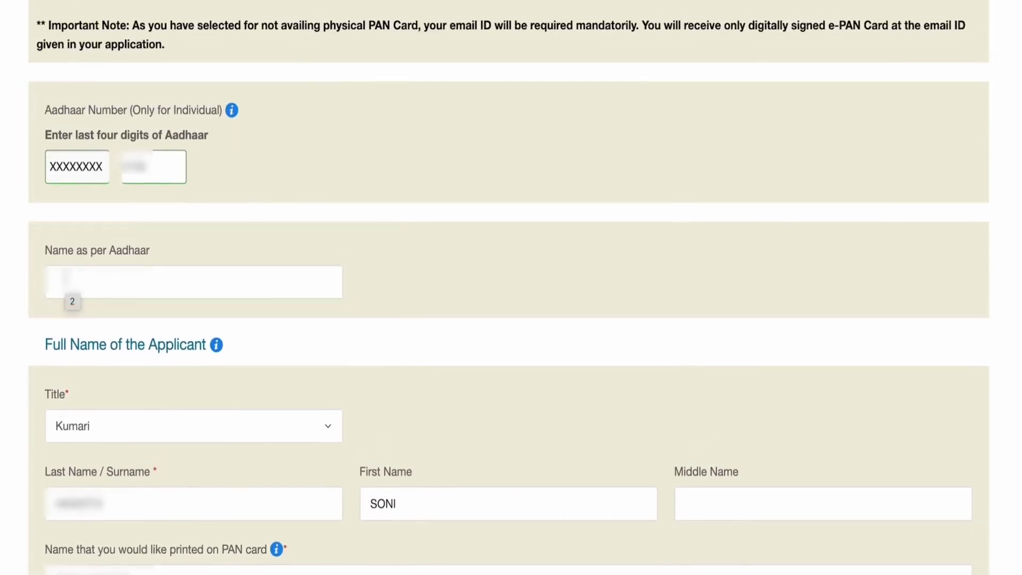
Step: Fill in the applicant's name as per Aadhaar and set the gender to Female
left_click(66, 278)
type("S")
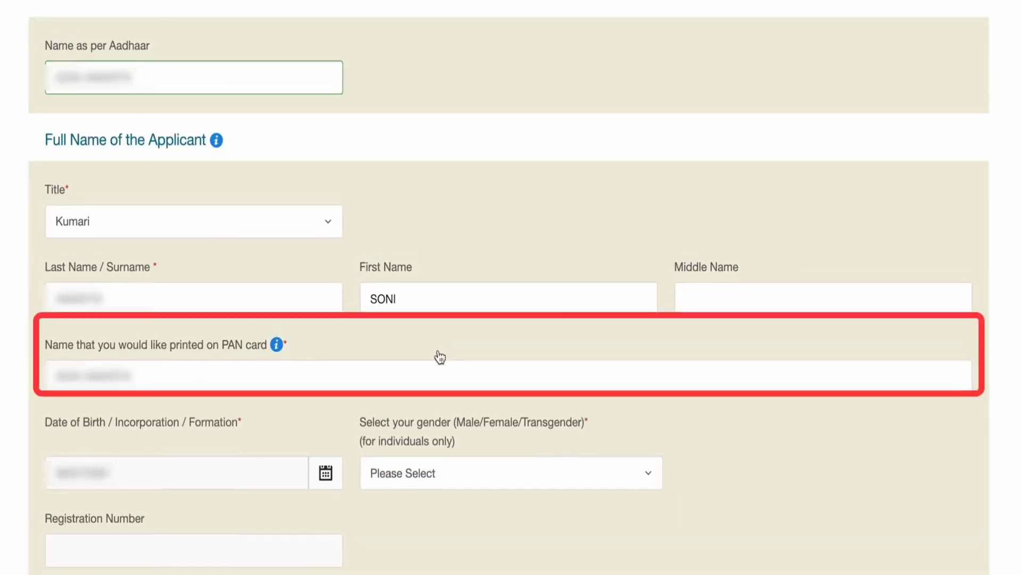
scroll(452, 367, "down", 2)
left_click(462, 374)
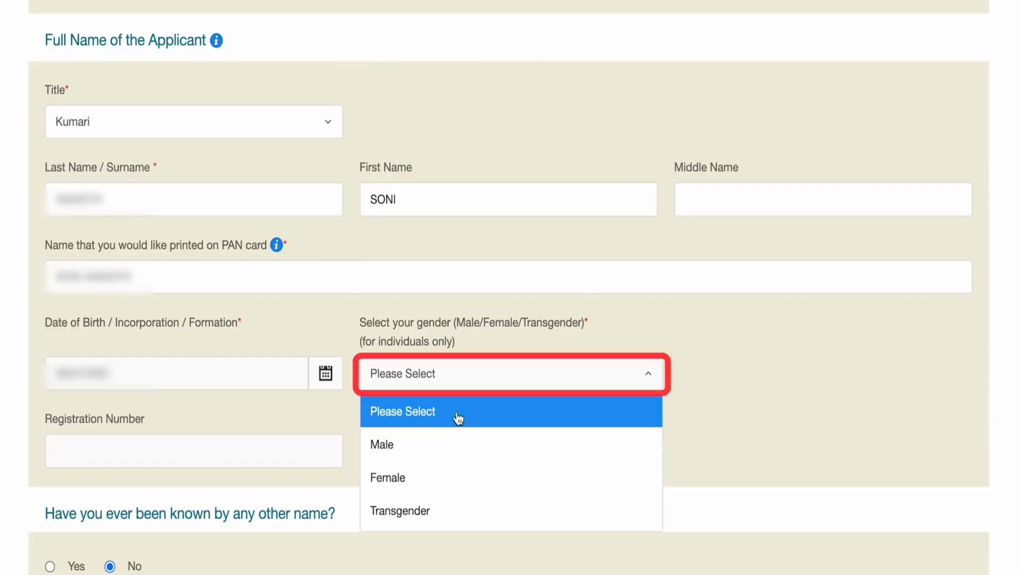
left_click(439, 490)
Step: Answer No to applying with only the name of a single-parent mother in the parents' details
scroll(512, 189, "down", 5)
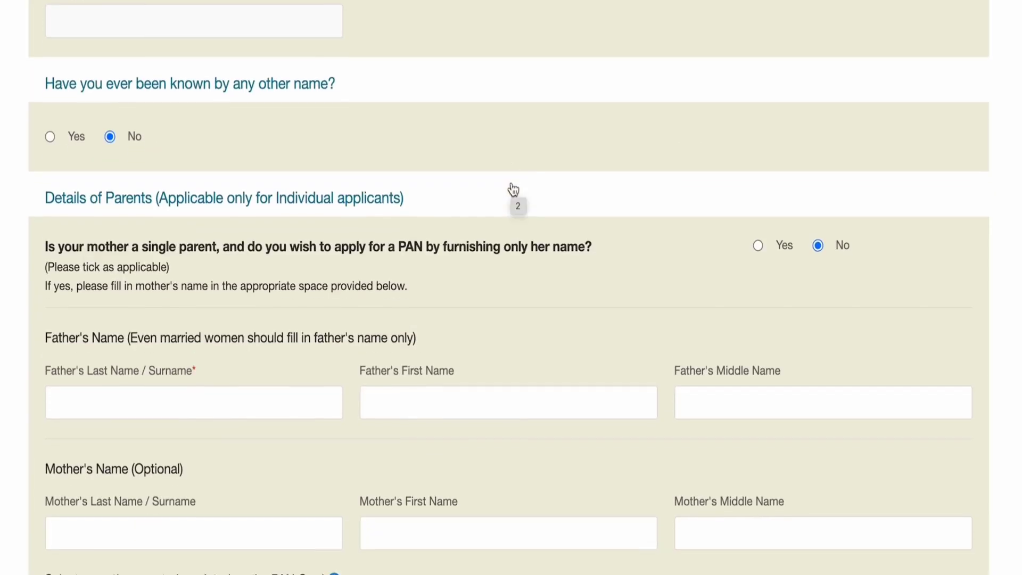
scroll(513, 190, "down", 1)
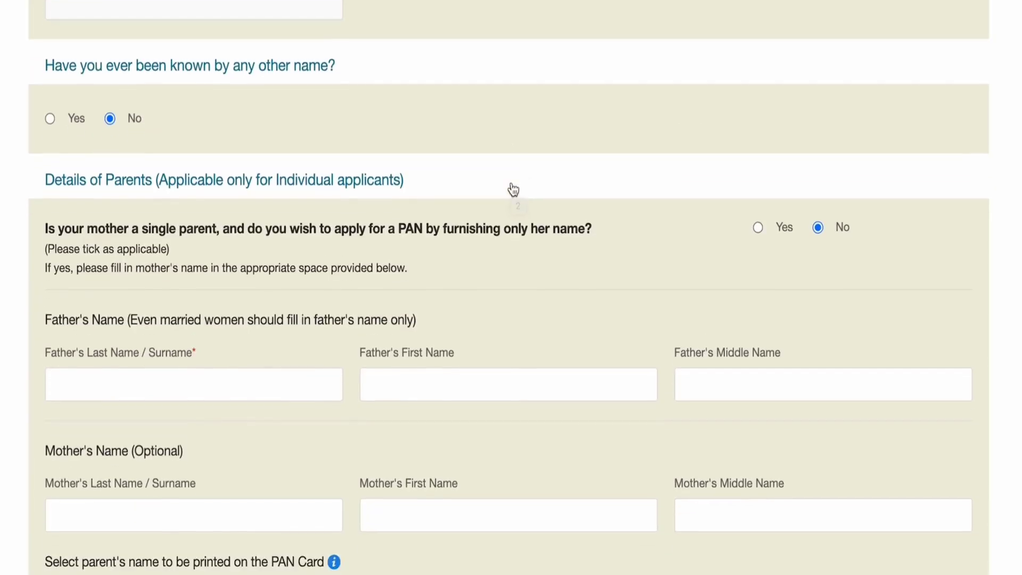
scroll(478, 250, "down", 2)
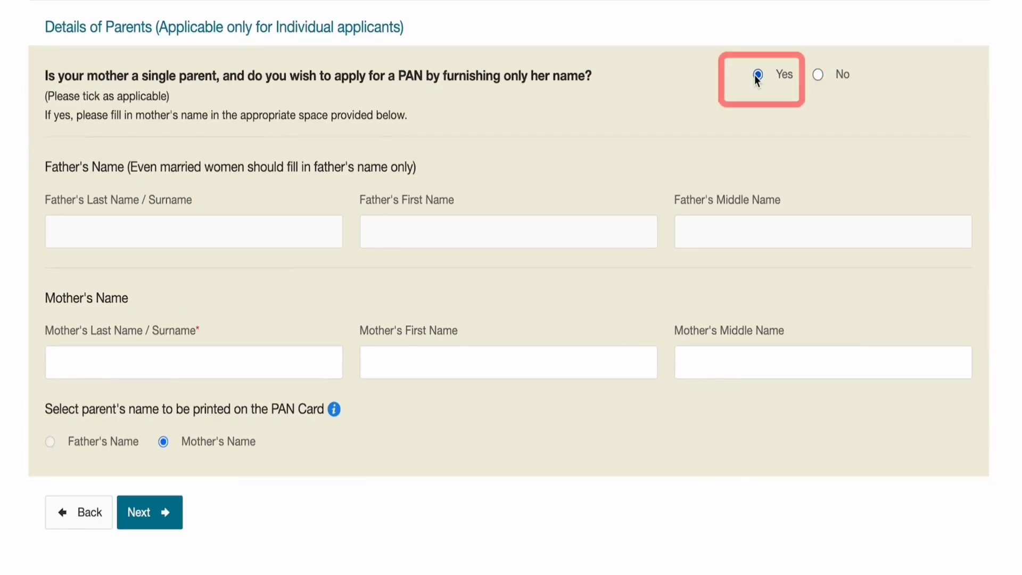
left_click(818, 75)
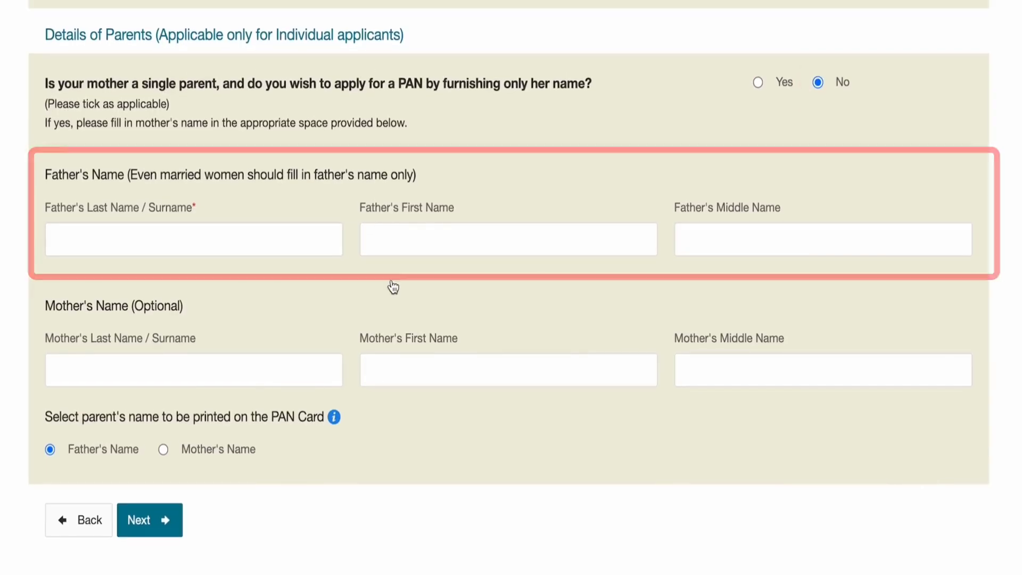
Step: Fill in the father's first name and surname, leaving the father's middle name empty
left_click(462, 246)
type("...")
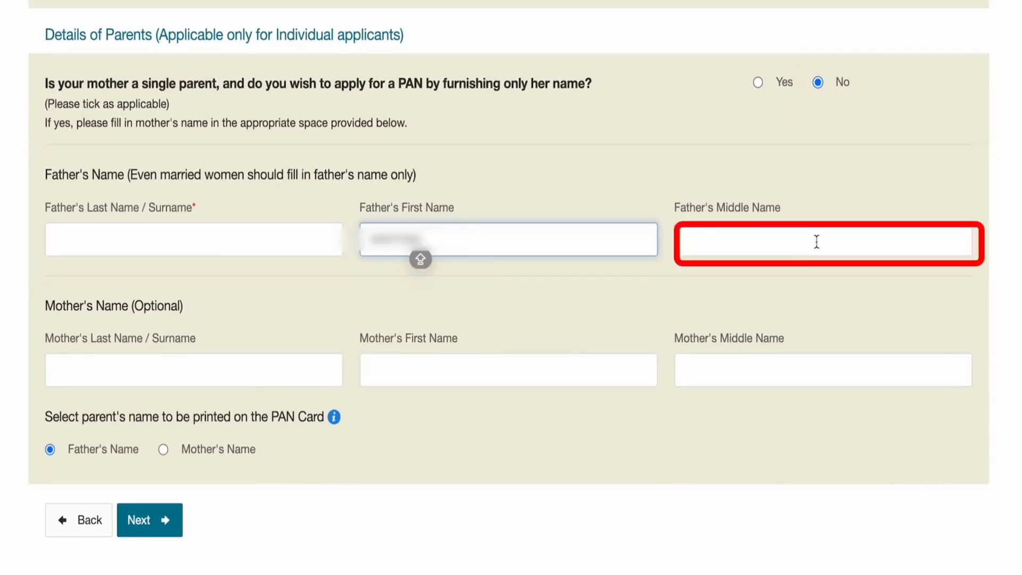
left_click(816, 242)
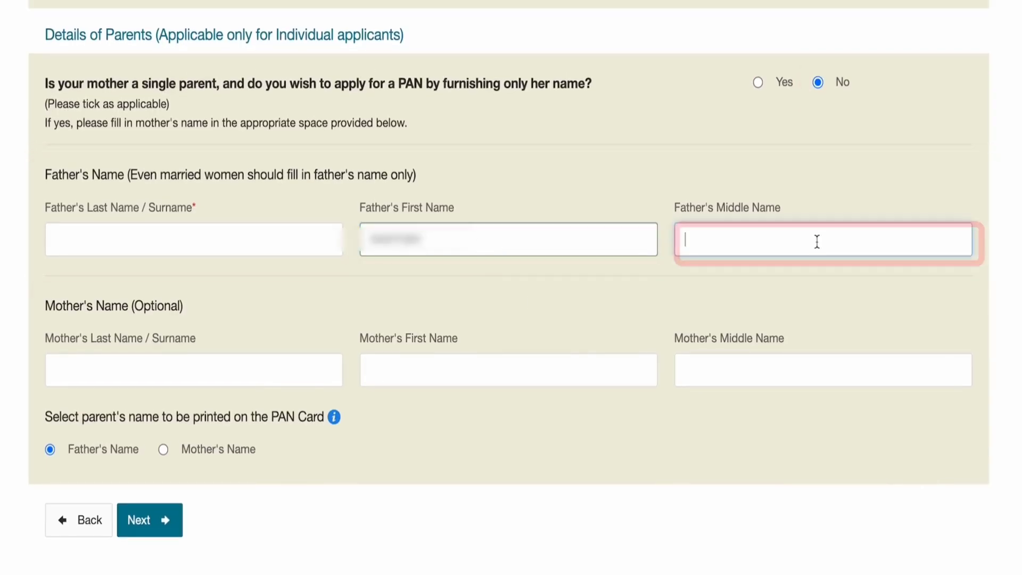
left_click(194, 240)
type("...")
type("...")
left_click(348, 297)
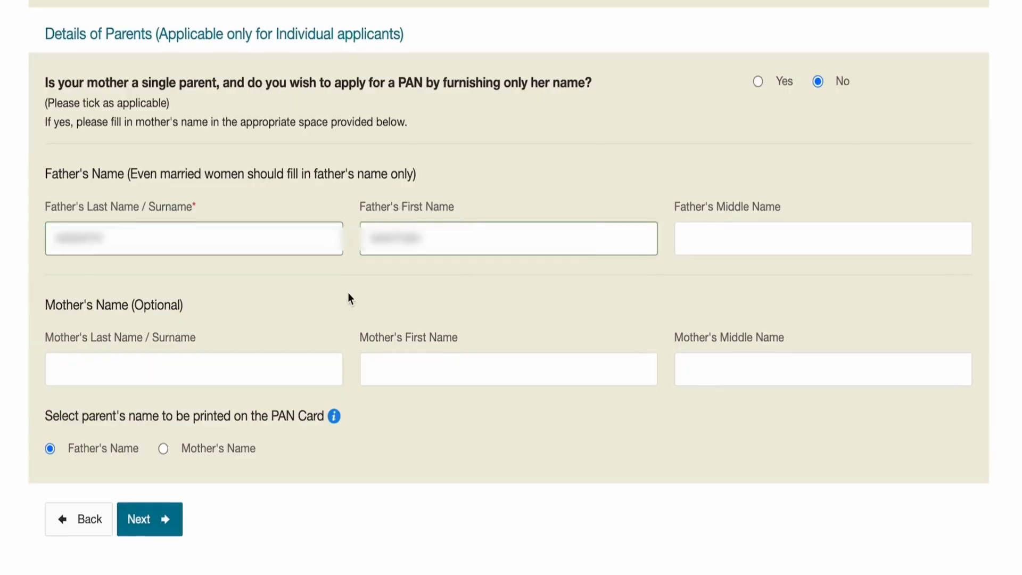
Step: Choose Father's Name as the parent's name printed on the PAN card and continue to the Contact & other details stage
scroll(349, 297, "down", 2)
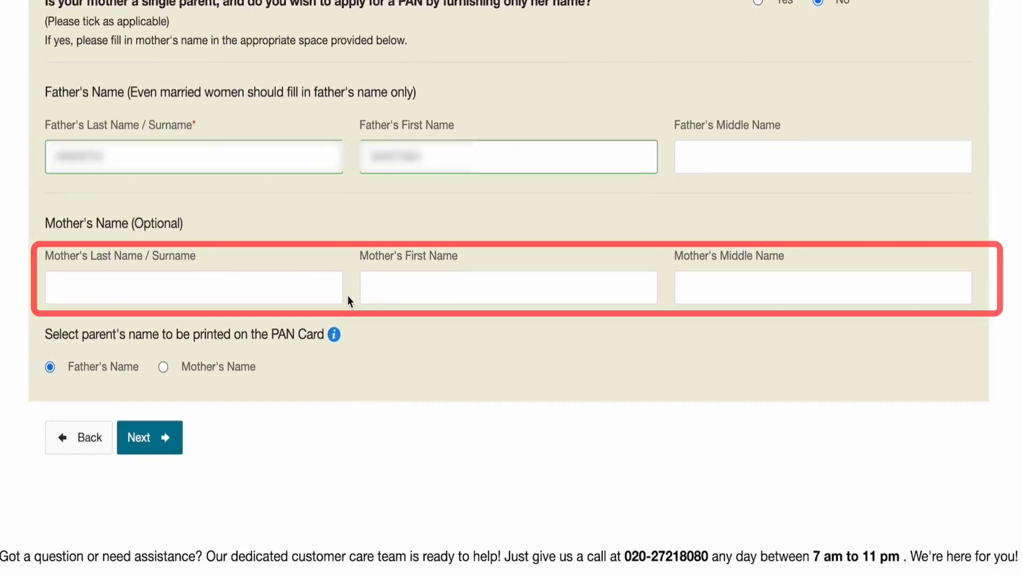
scroll(340, 297, "up", 1)
scroll(112, 415, "down", 1)
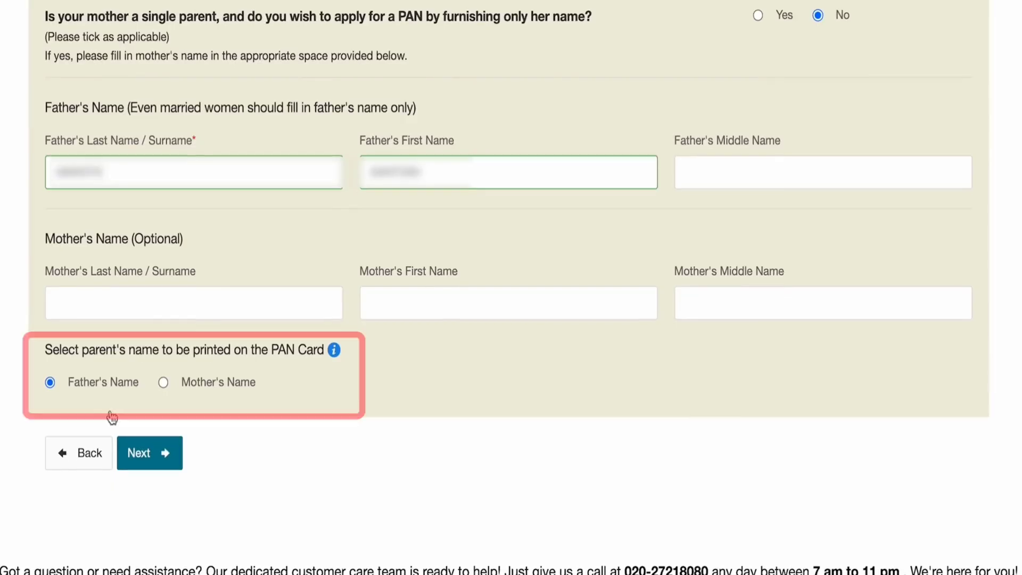
left_click(163, 383)
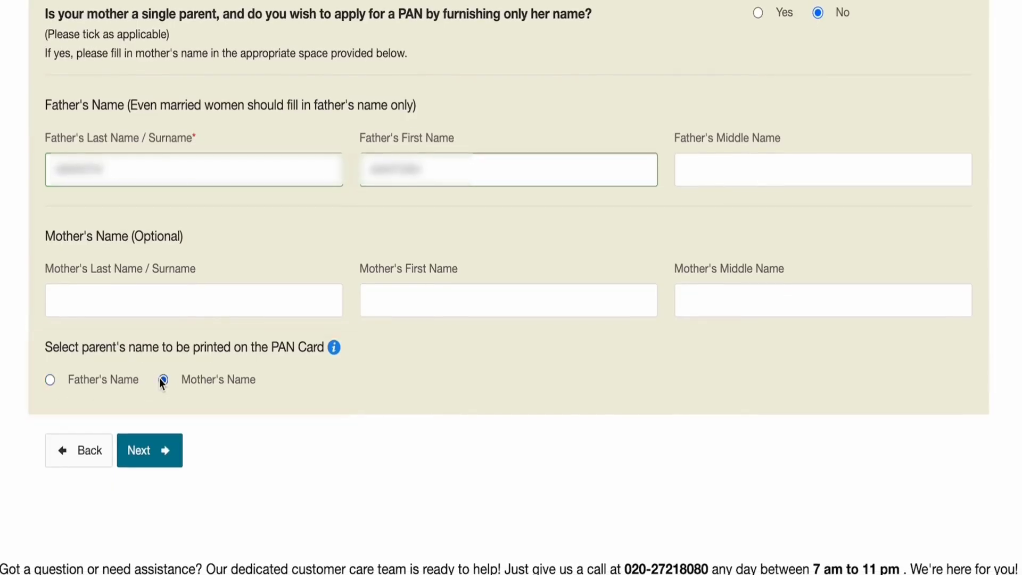
left_click(50, 382)
scroll(151, 460, "down", 1)
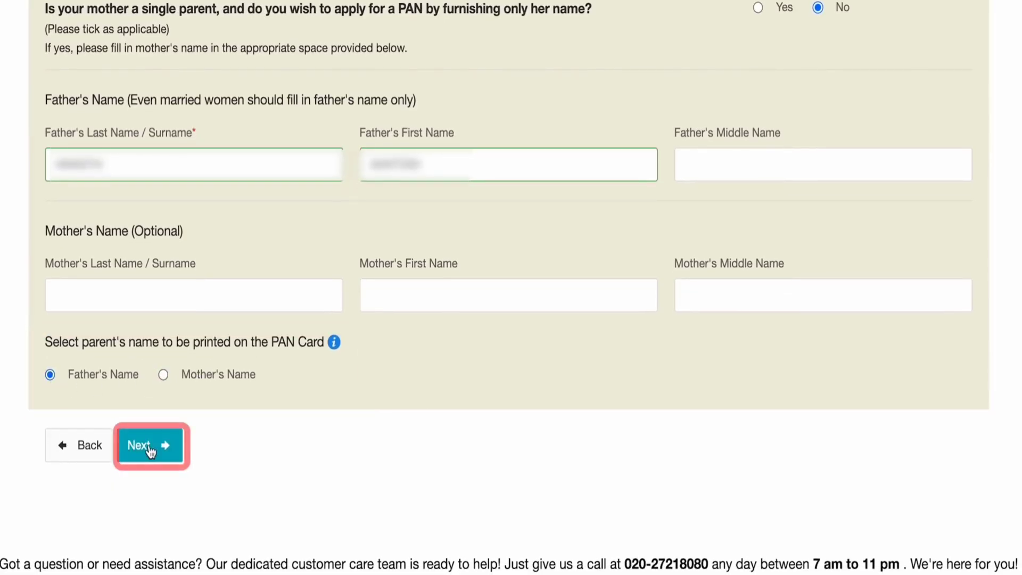
left_click(150, 449)
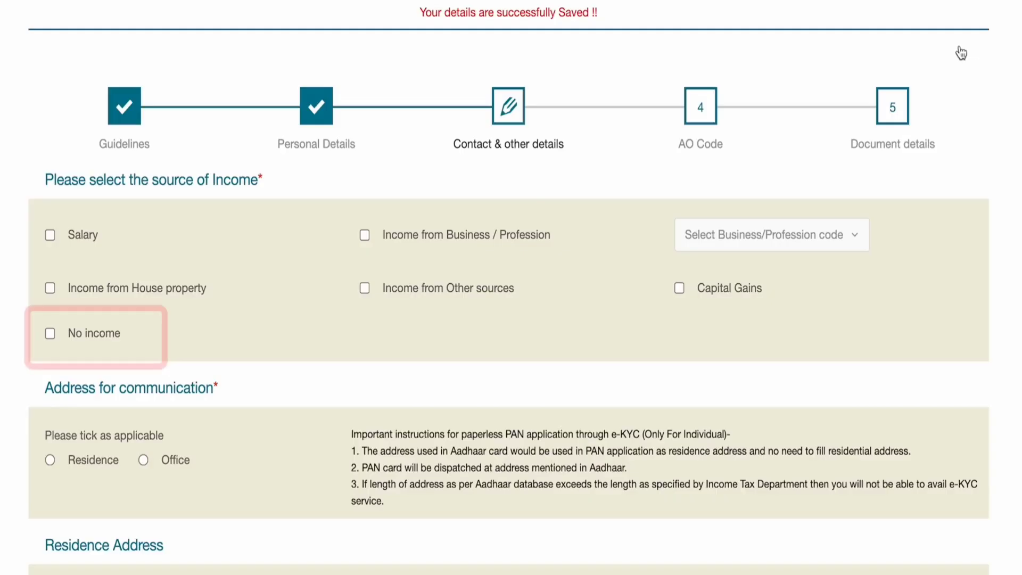
Step: Set the source of income to No income and the address for communication to Residence
left_click(49, 334)
scroll(298, 338, "down", 6)
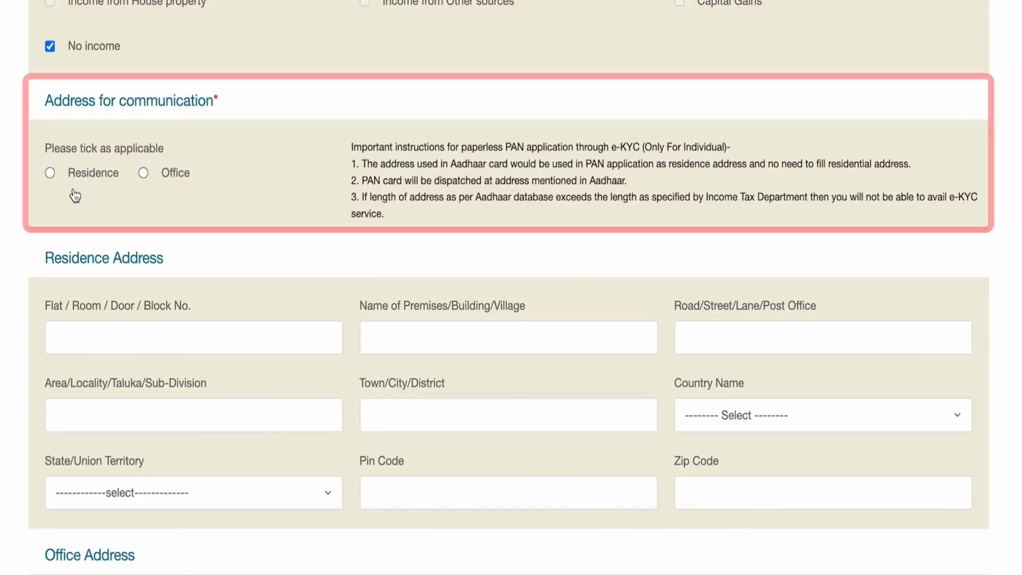
left_click(51, 172)
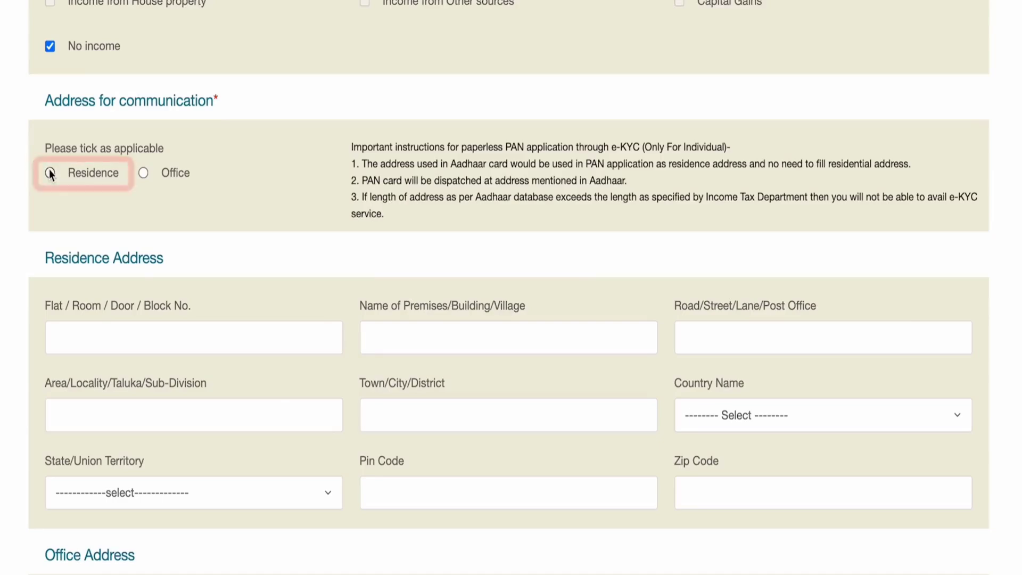
Step: Fill in the residence address with the flat number, premises or village, road or post office, area, and town or district
scroll(241, 332, "down", 2)
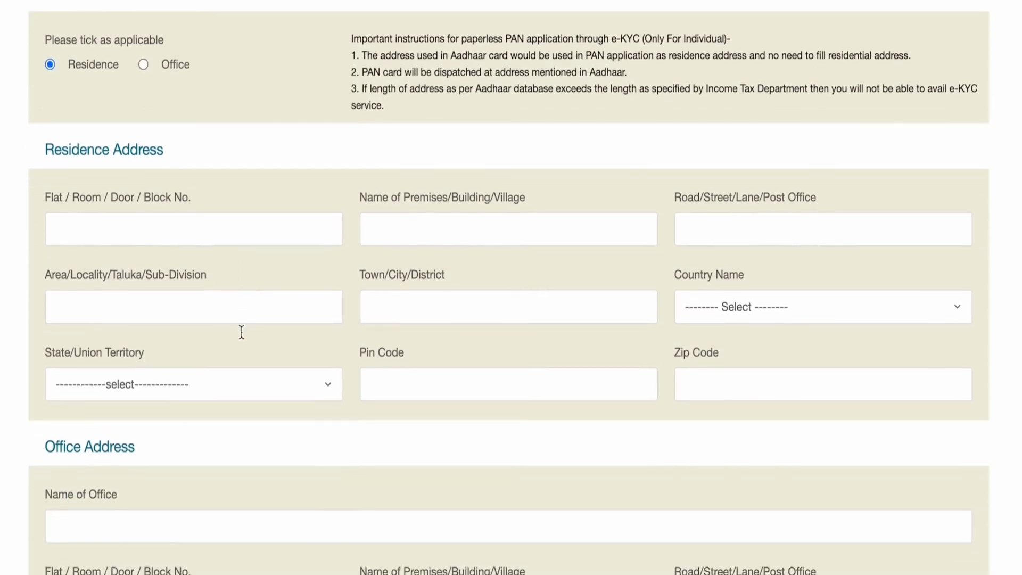
left_click(191, 237)
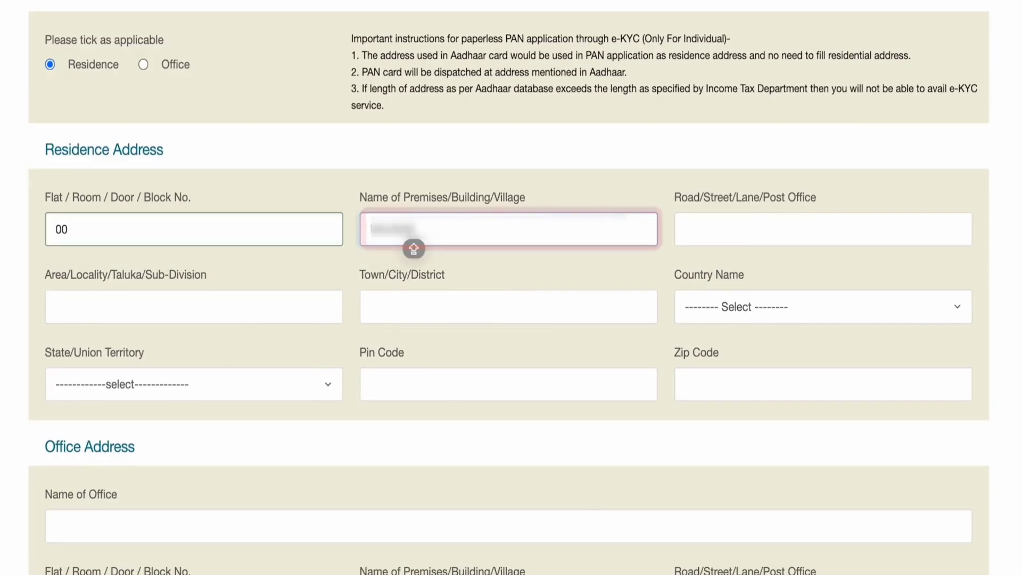
type("???")
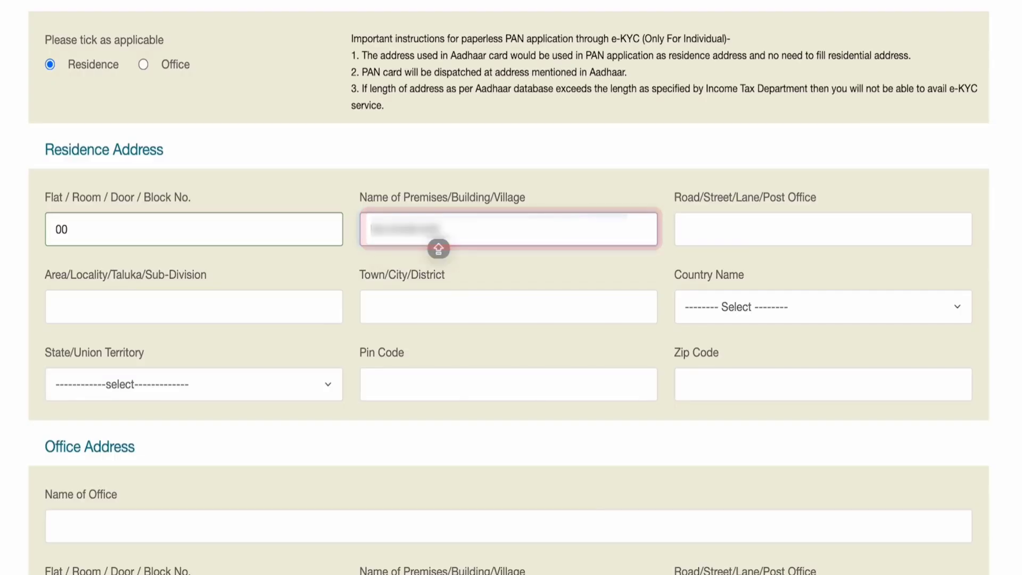
left_click(692, 255)
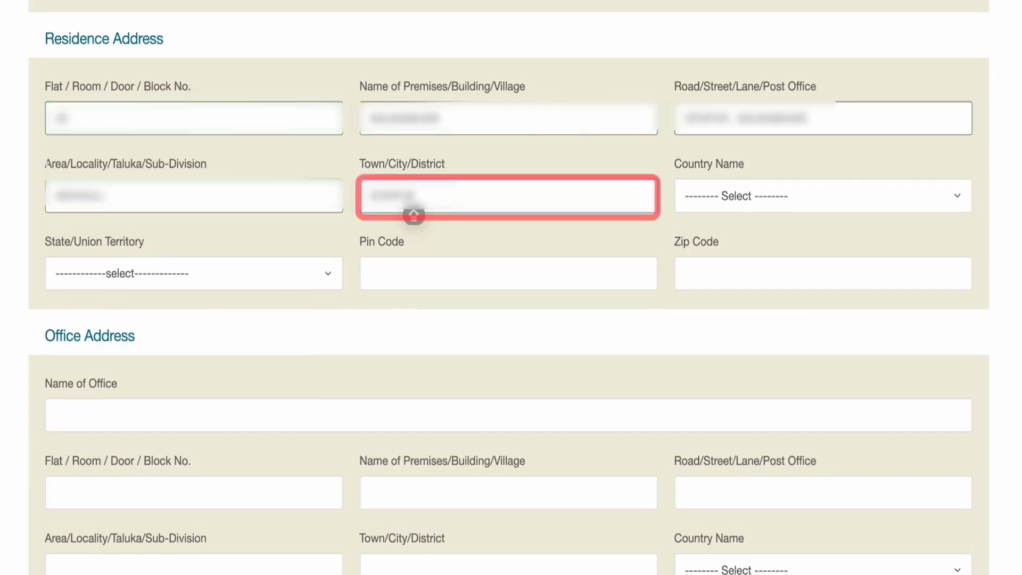
key("Tab")
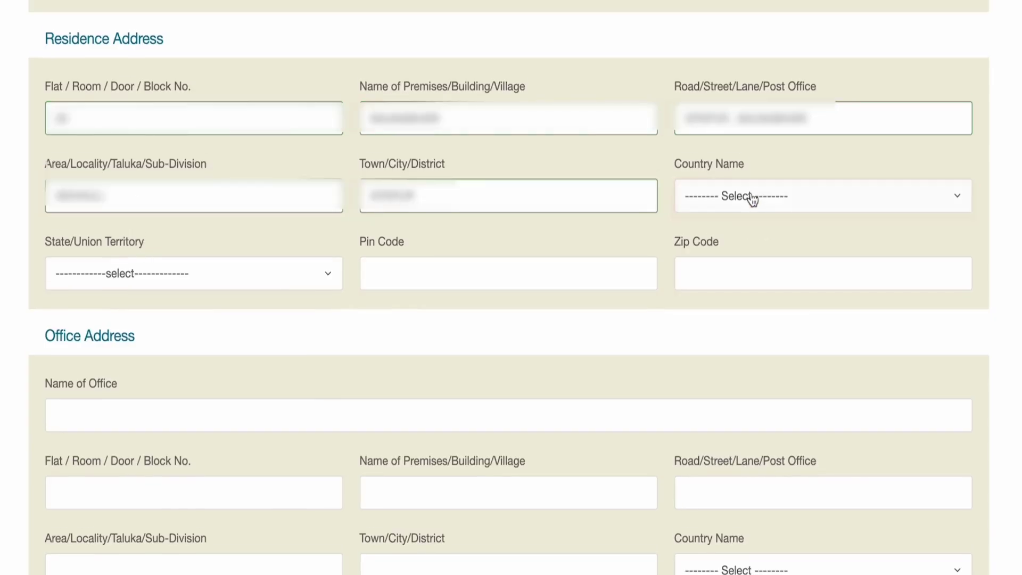
Step: Set the country of the residence address to India
left_click(750, 199)
type("IND")
left_click(711, 319)
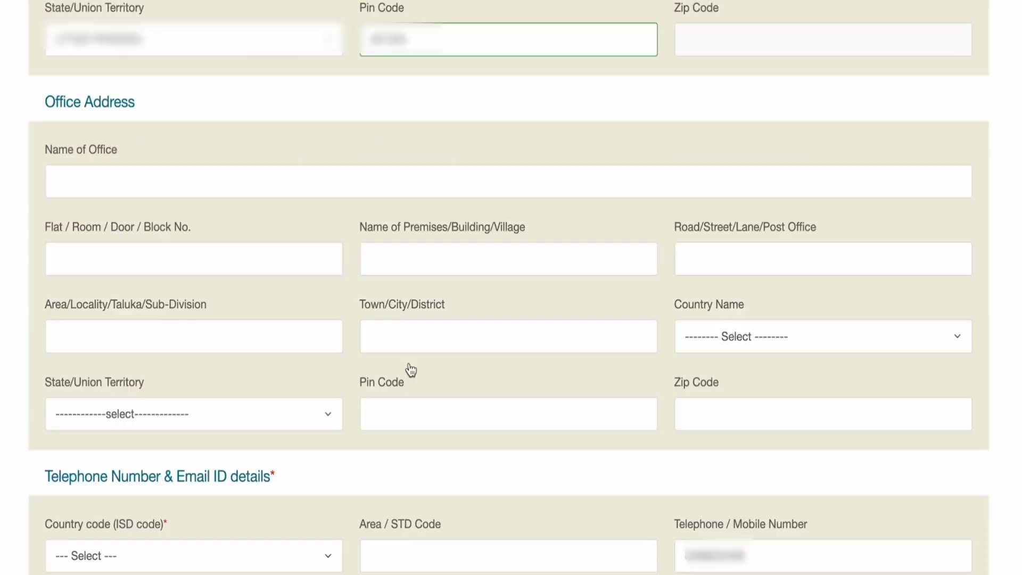
Step: Set the country code (ISD code) in the telephone details to INDIA (91)
scroll(408, 369, "down", 5)
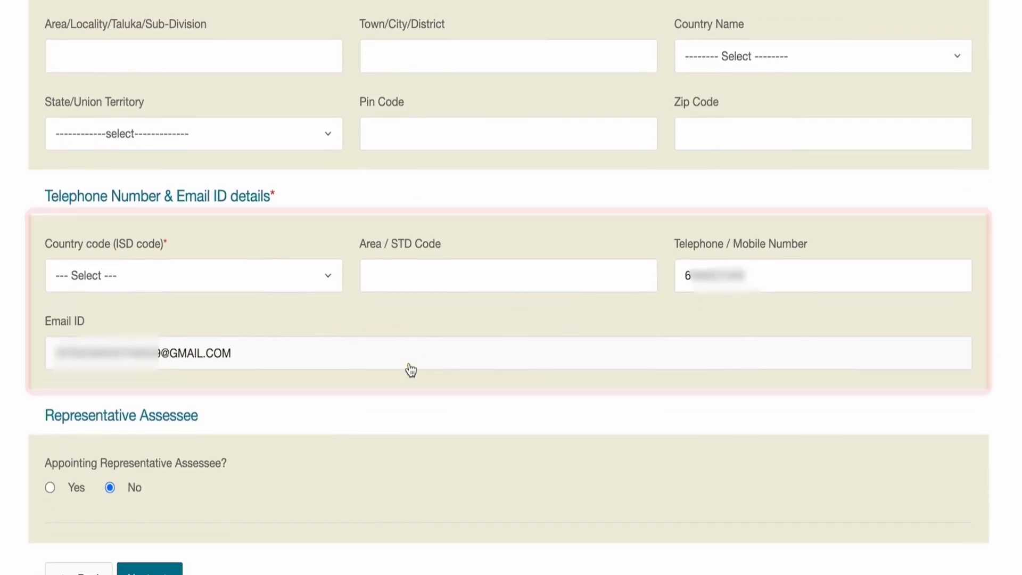
left_click(137, 282)
scroll(133, 454, "down", 2)
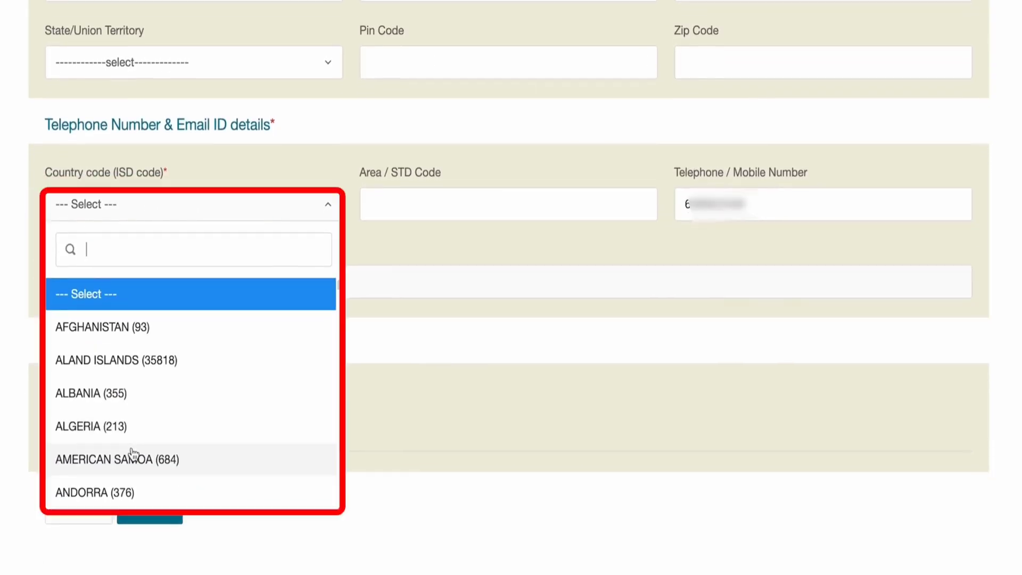
type("INDIA (91")
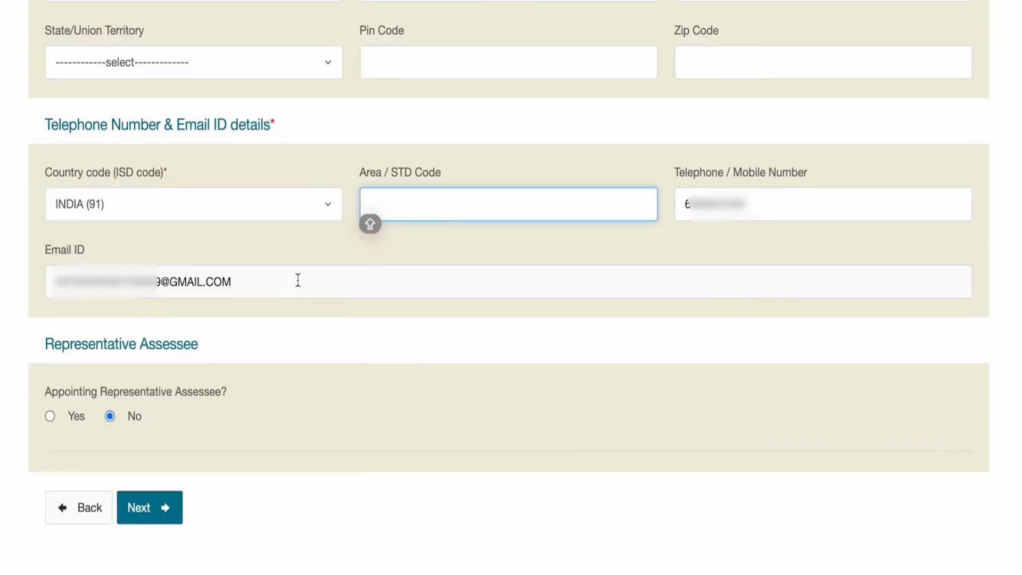
Step: Leave the representative assessee appointment at No and save the contact details to continue to the AO Code stage
left_click(297, 280)
left_click(282, 317)
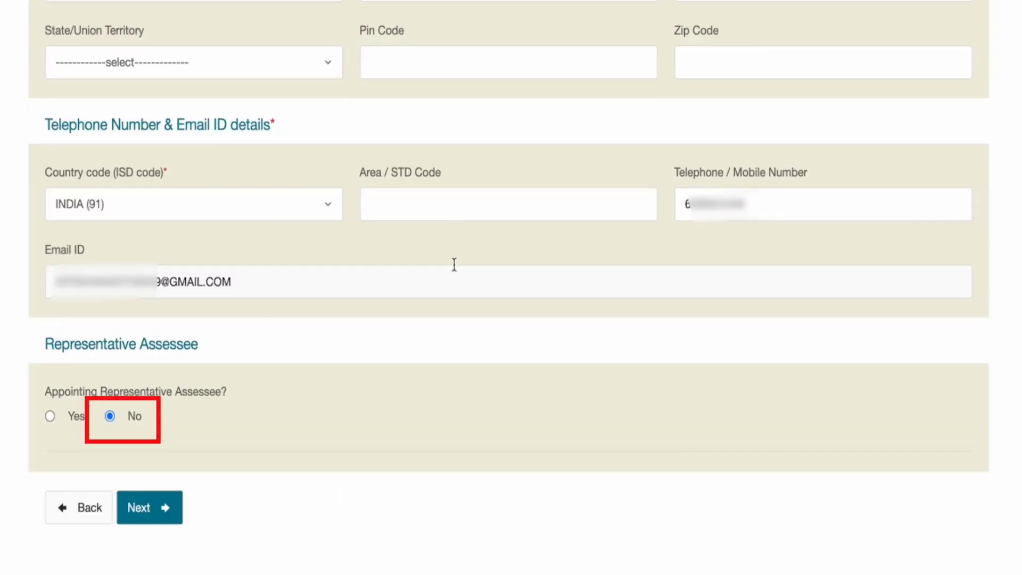
scroll(459, 374, "down", 1)
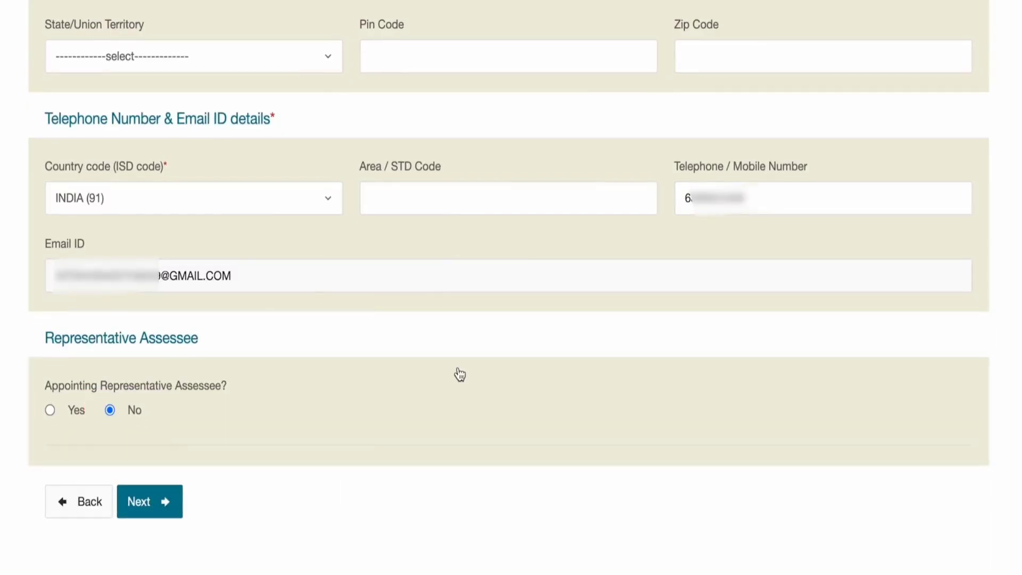
left_click(149, 514)
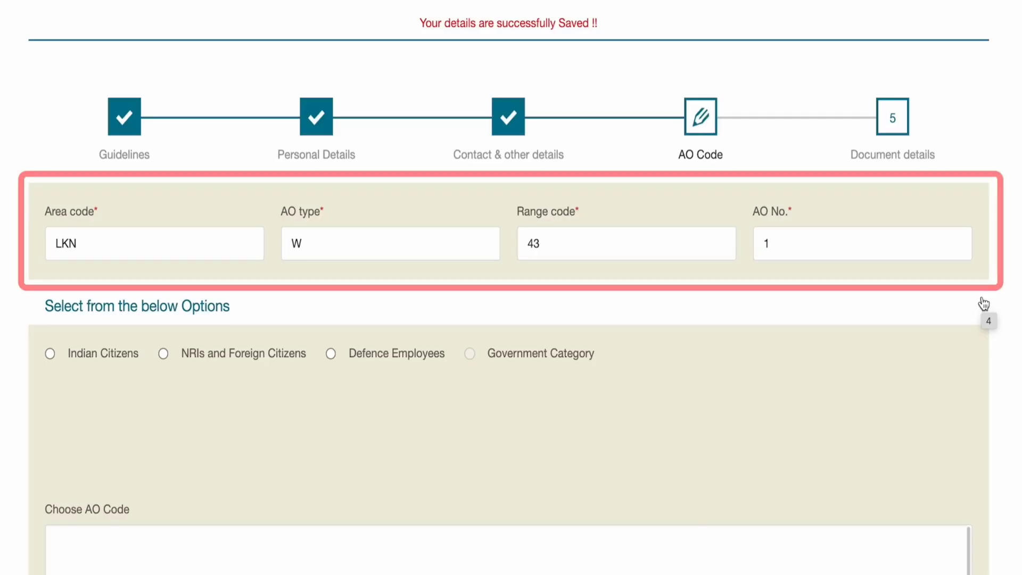
Step: Fetch the AO codes for Indian Citizens in the state of Uttar Pradesh and the applicant's city
scroll(983, 303, "down", 3)
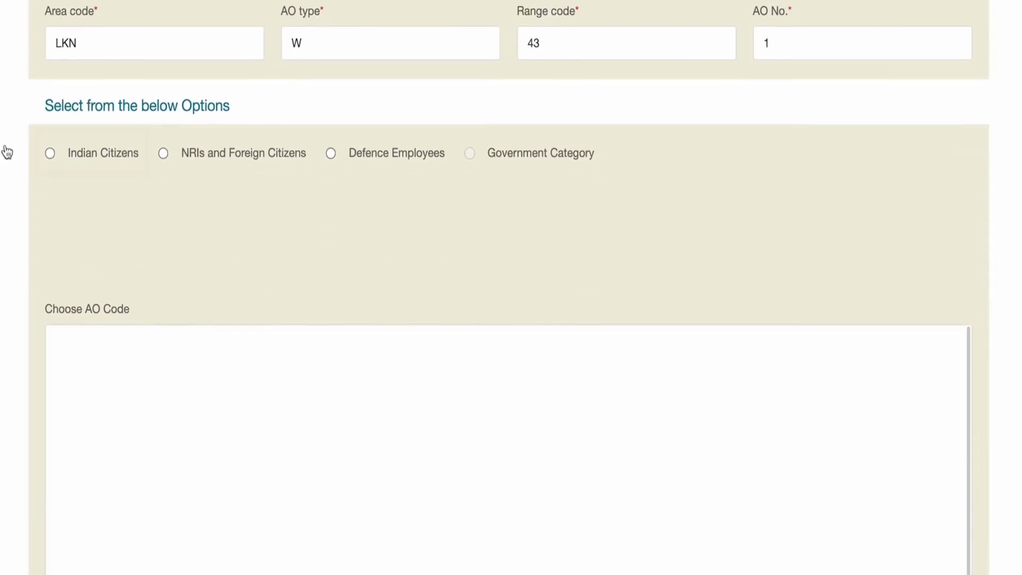
left_click(50, 153)
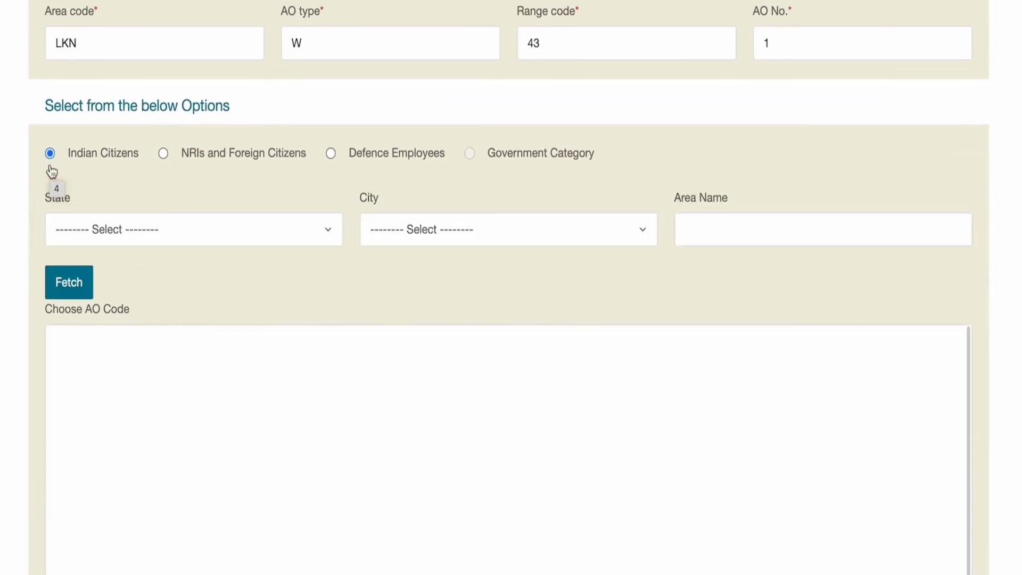
left_click(200, 233)
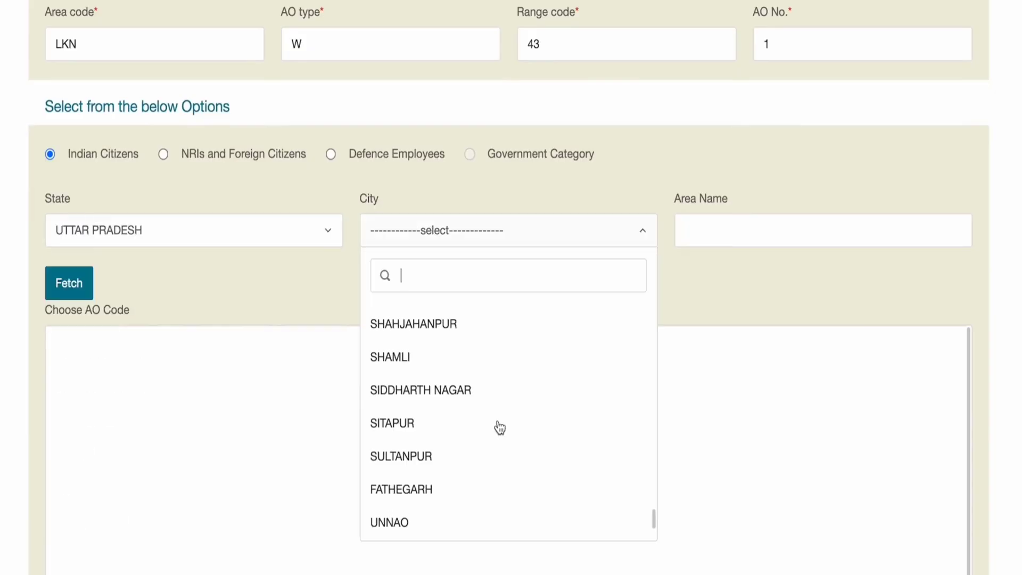
scroll(499, 426, "down", 1)
left_click(492, 424)
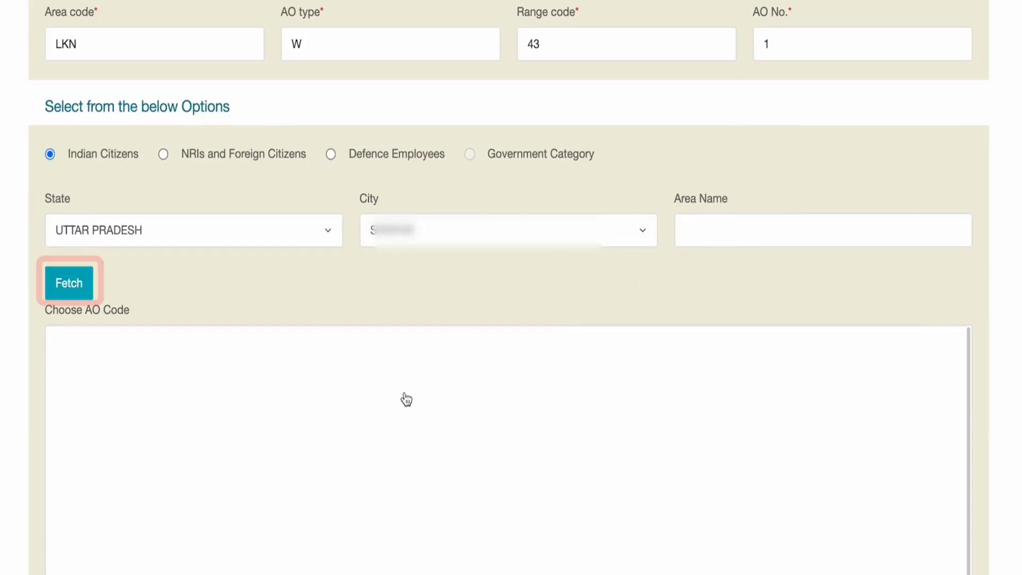
scroll(406, 399, "down", 3)
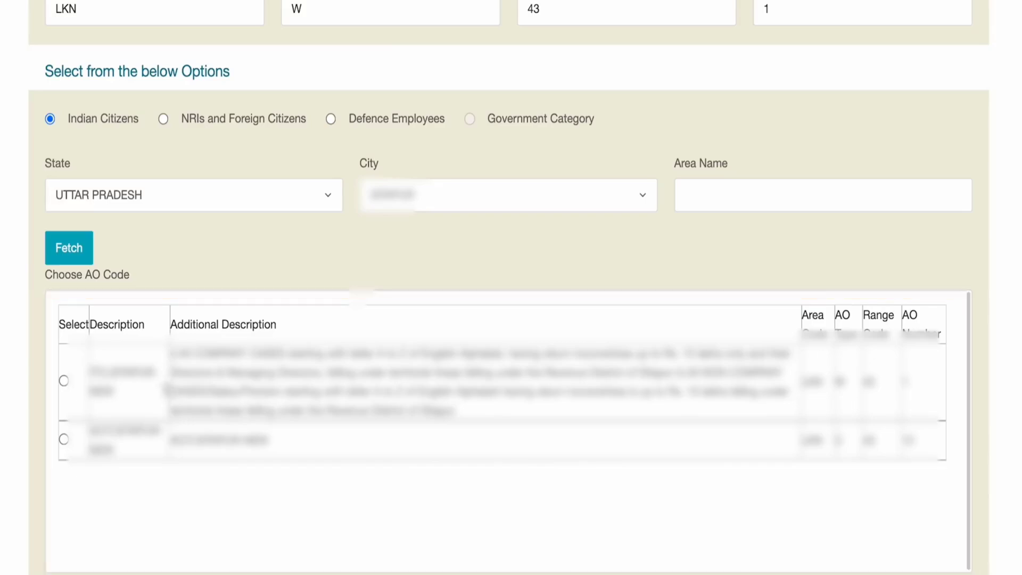
Step: Select the first AO code in the fetched list and continue to the Document details stage
left_click(64, 380)
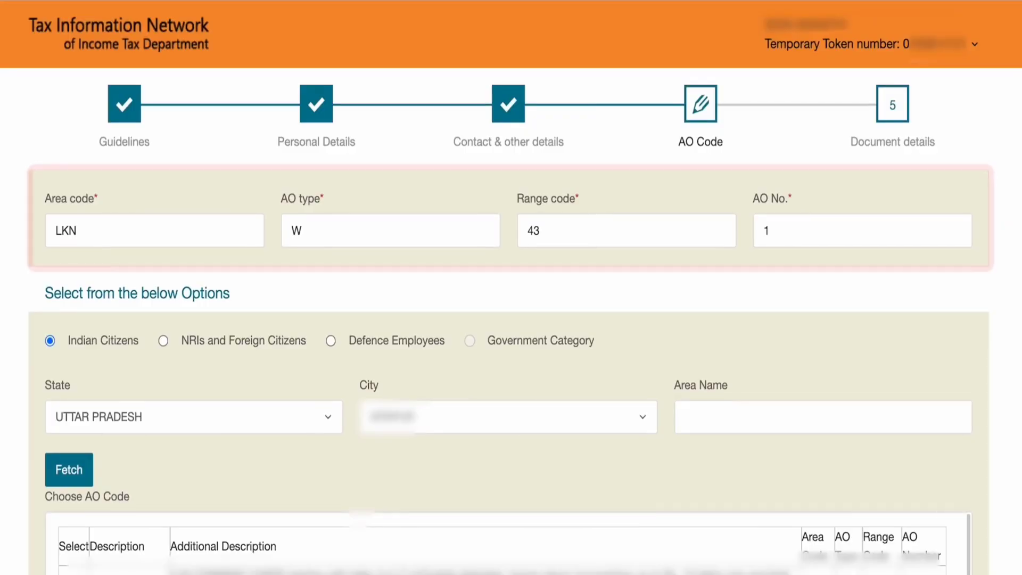
scroll(141, 534, "down", 5)
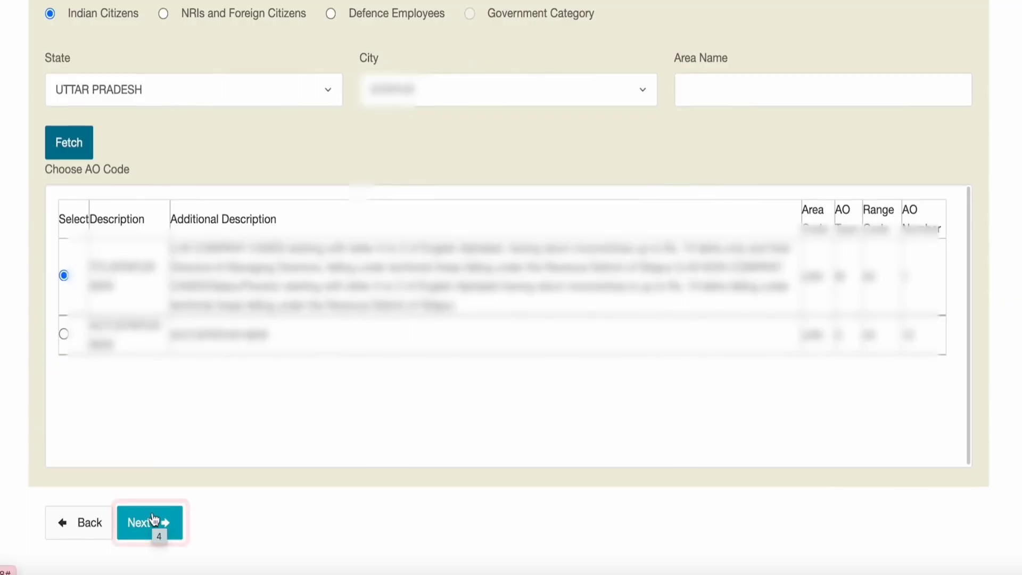
left_click(154, 529)
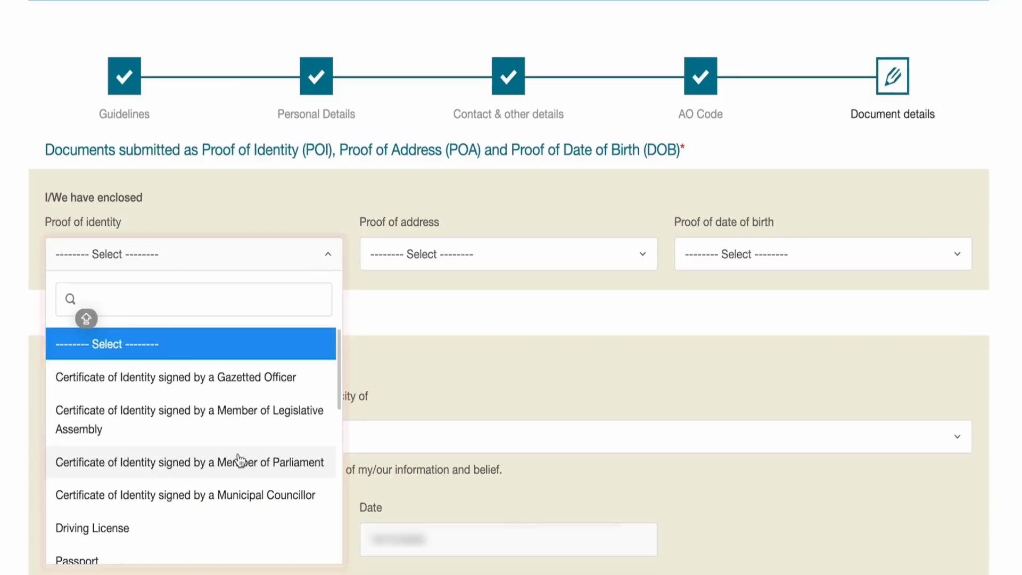
Step: Set the proof of identity to AADHAAR Card issued by the Unique Identification Authority of India
scroll(240, 461, "down", 1)
scroll(240, 460, "down", 3)
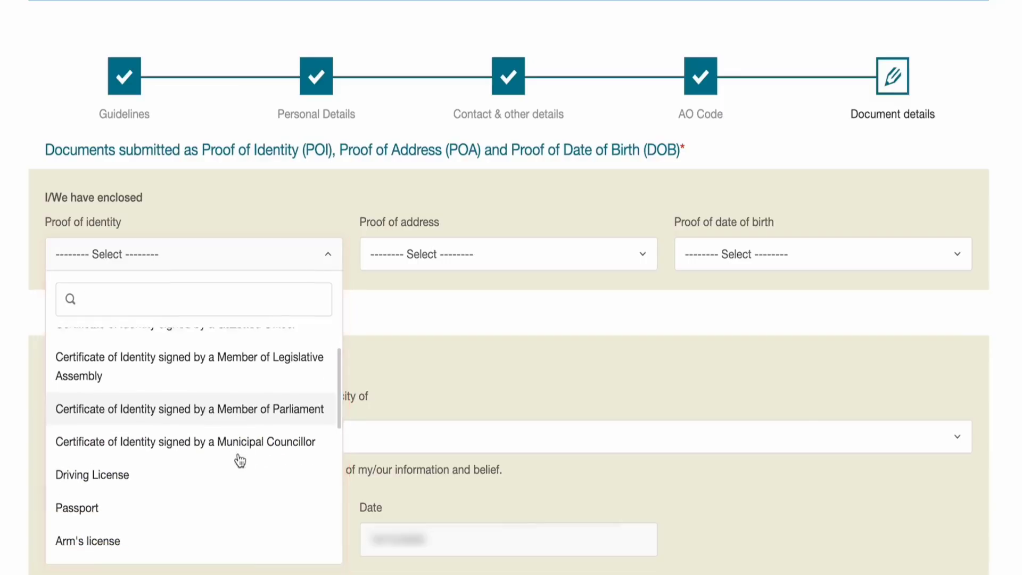
scroll(240, 460, "down", 1)
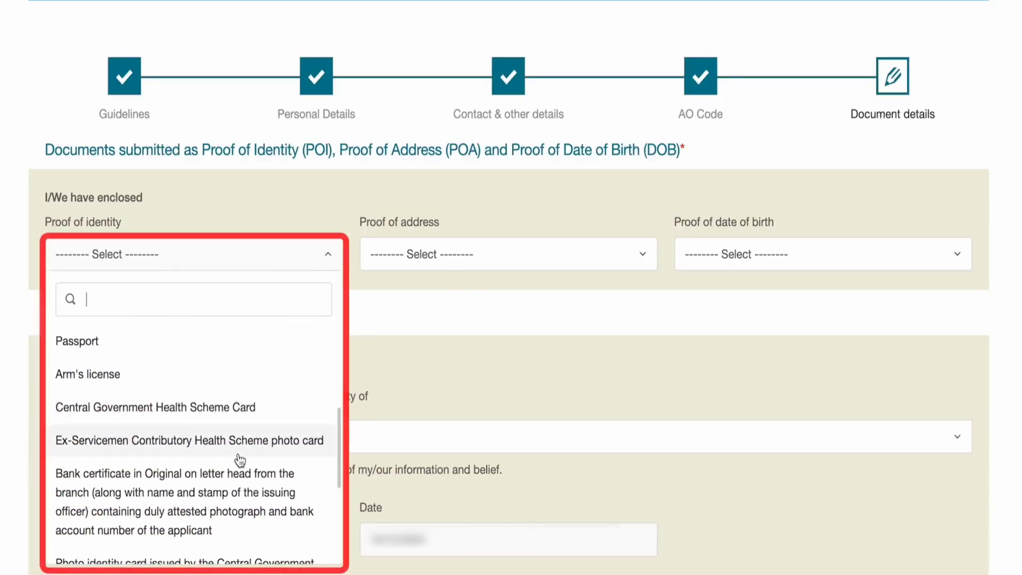
scroll(240, 460, "down", 3)
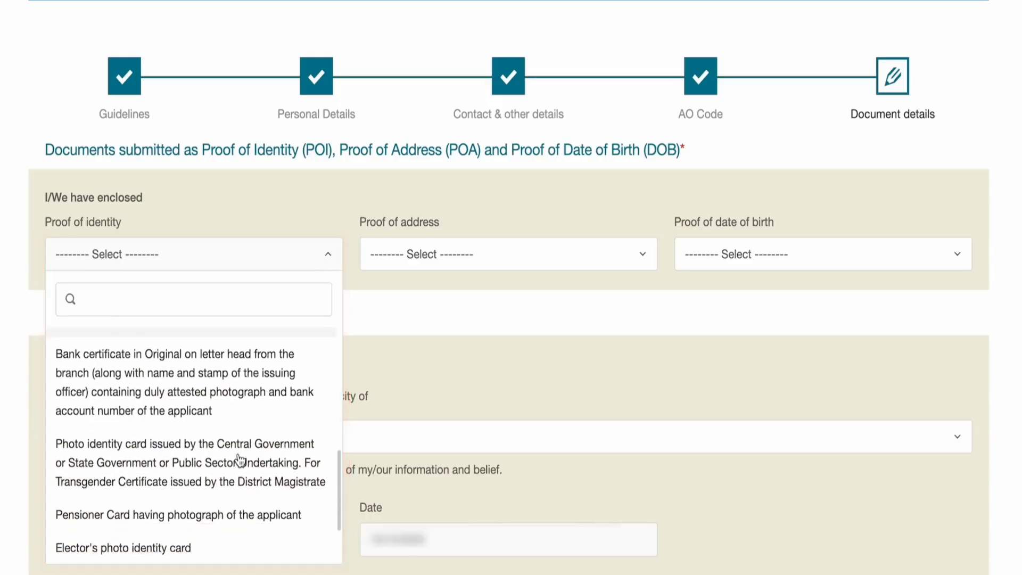
scroll(240, 461, "down", 1)
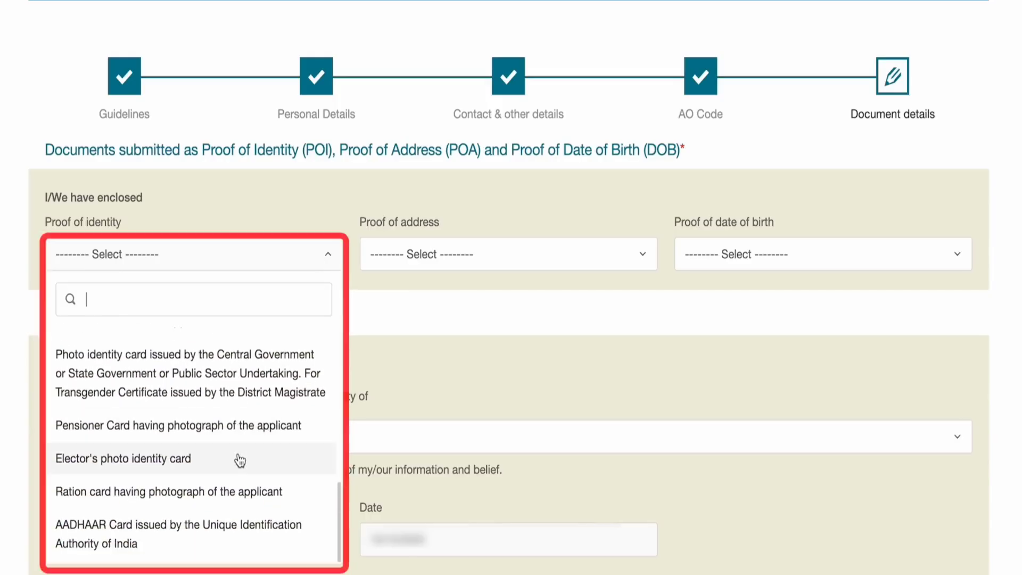
left_click(238, 534)
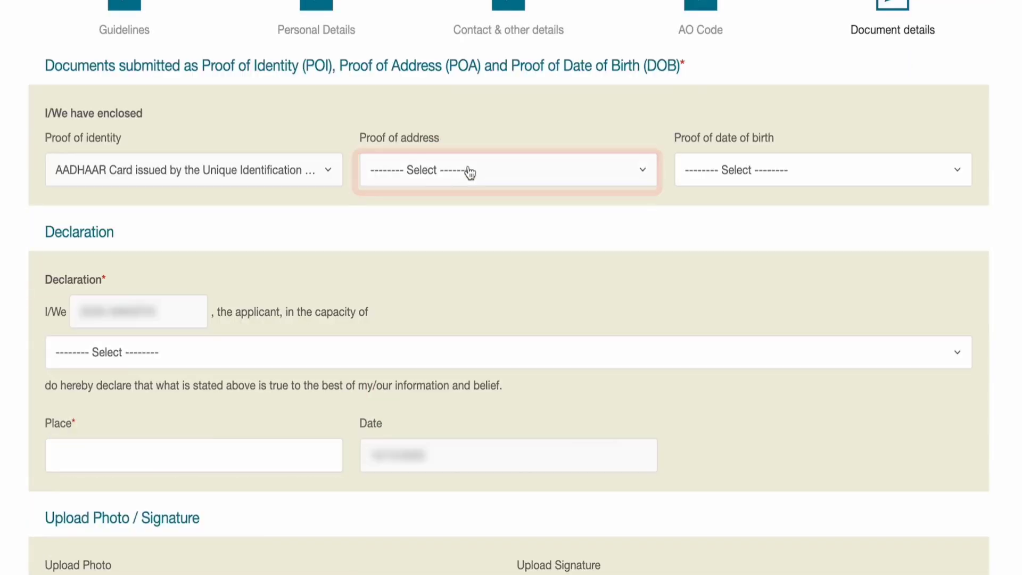
Step: Set the proof of address to AADHAAR Card issued by the Unique Identification Authority of India
left_click(467, 256)
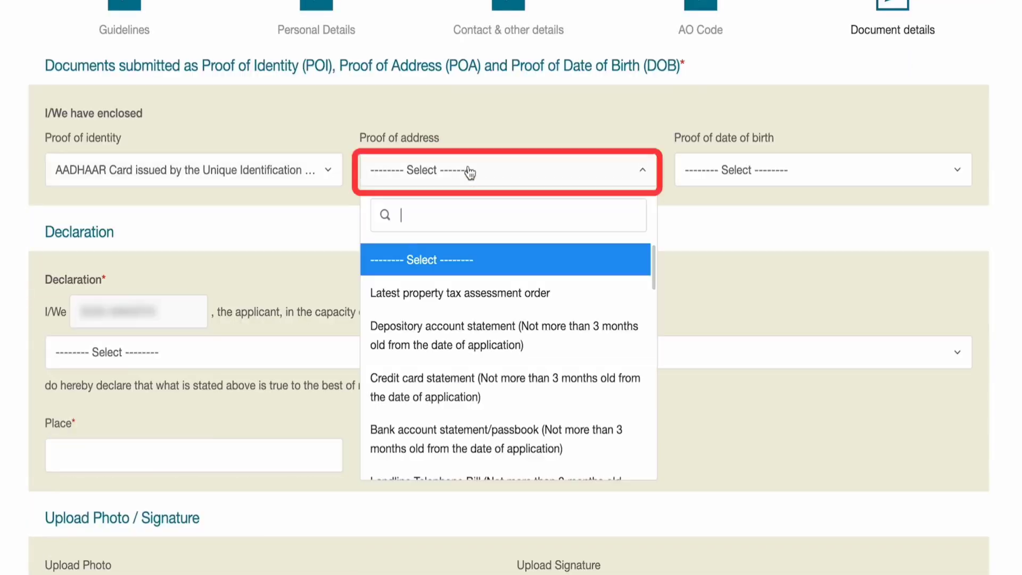
scroll(471, 457, "down", 3)
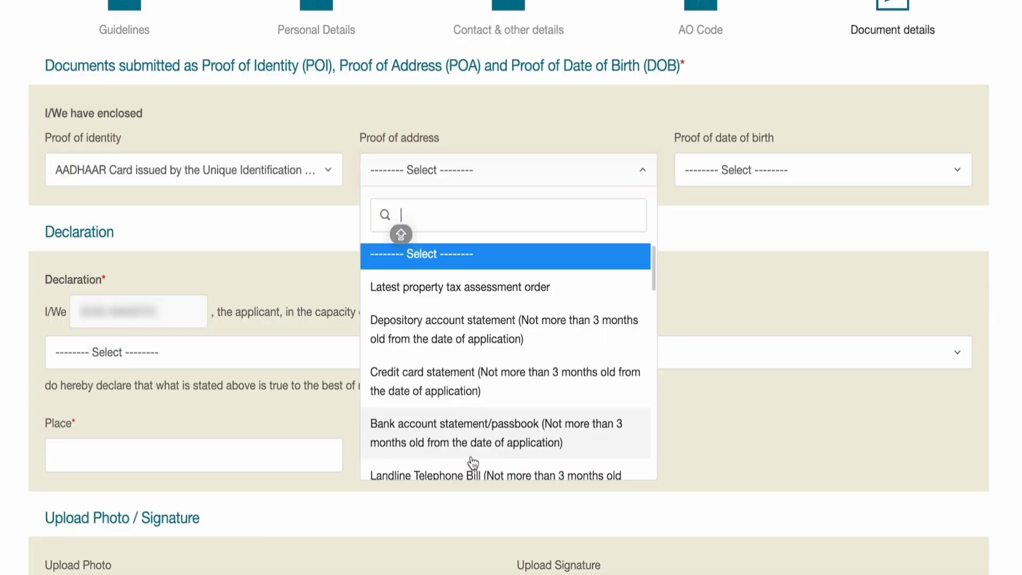
scroll(472, 463, "down", 2)
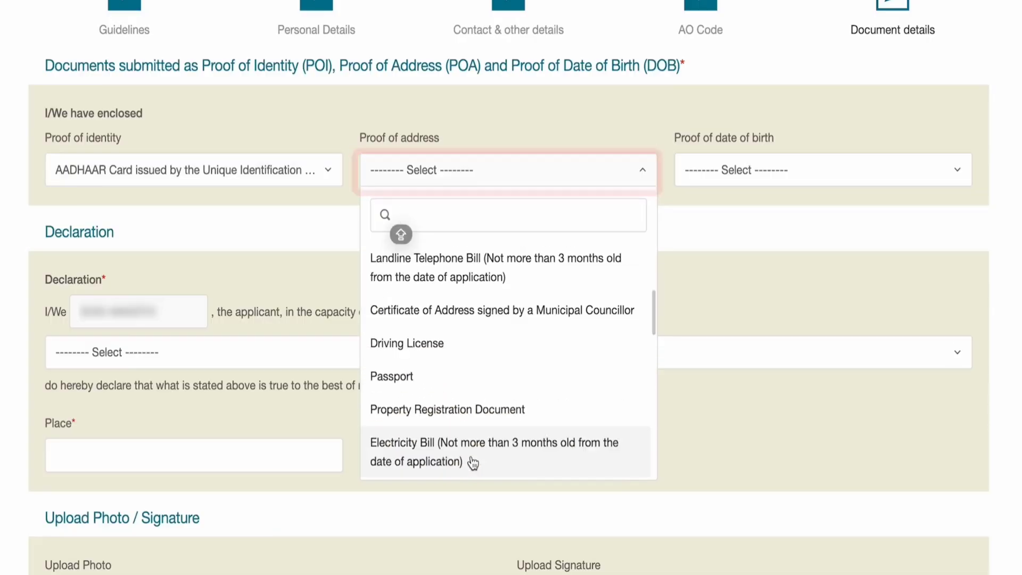
scroll(472, 463, "down", 5)
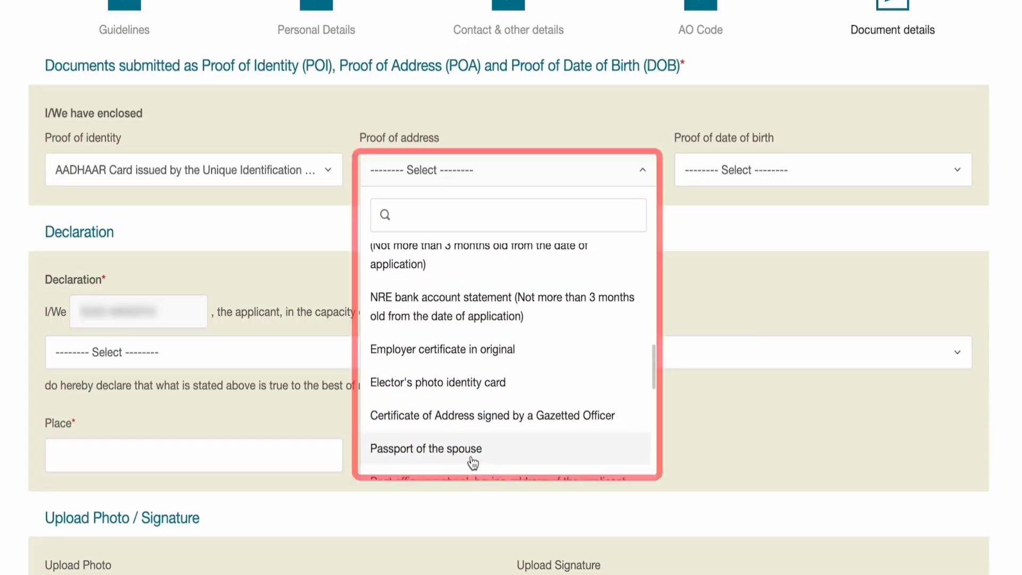
scroll(472, 463, "down", 6)
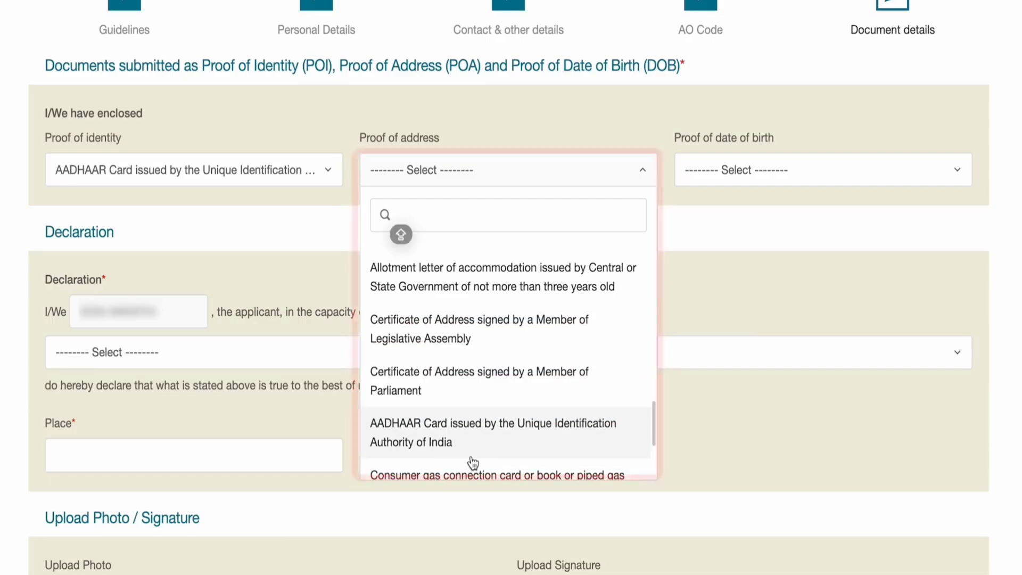
scroll(472, 463, "down", 3)
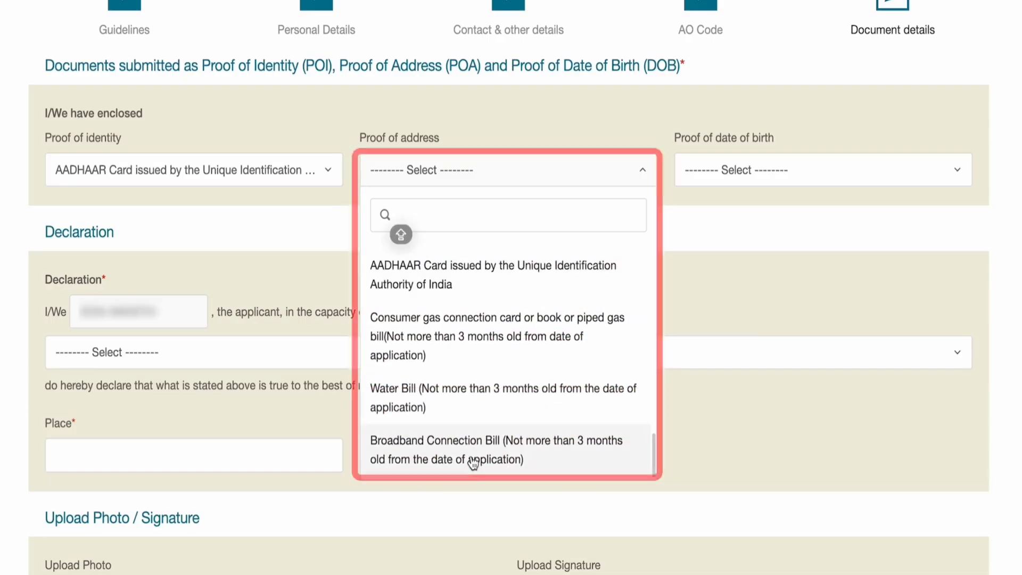
scroll(472, 462, "up", 3)
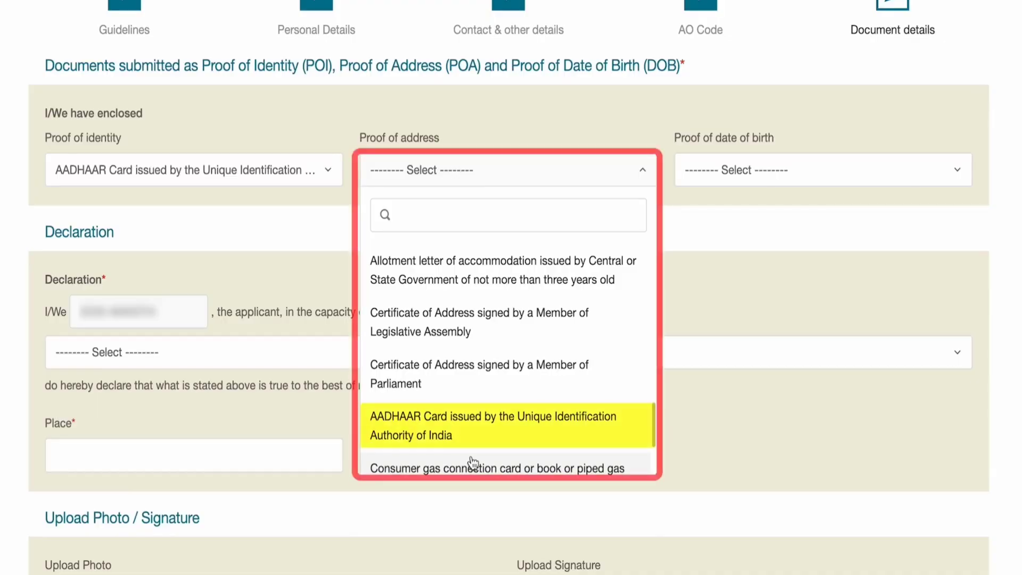
left_click(445, 438)
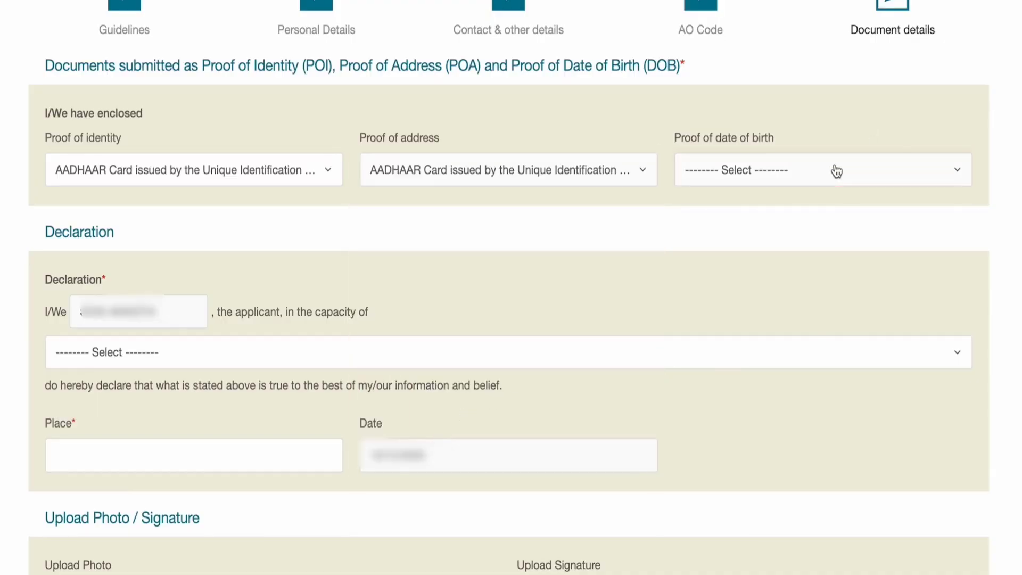
Step: Set the proof of date of birth to AADHAAR Card issued by the Unique Identification Authority of India
left_click(772, 169)
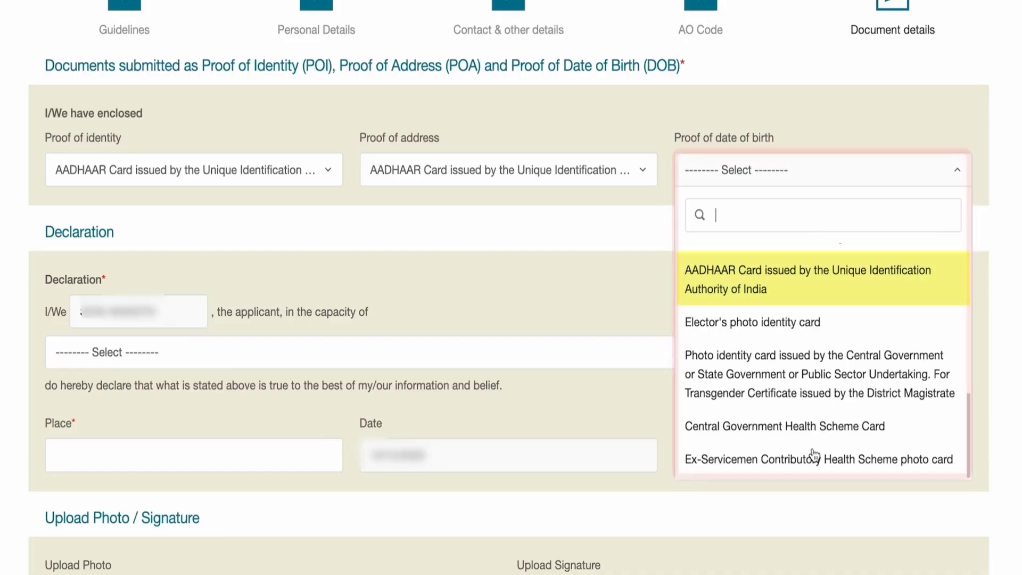
scroll(813, 453, "down", 1)
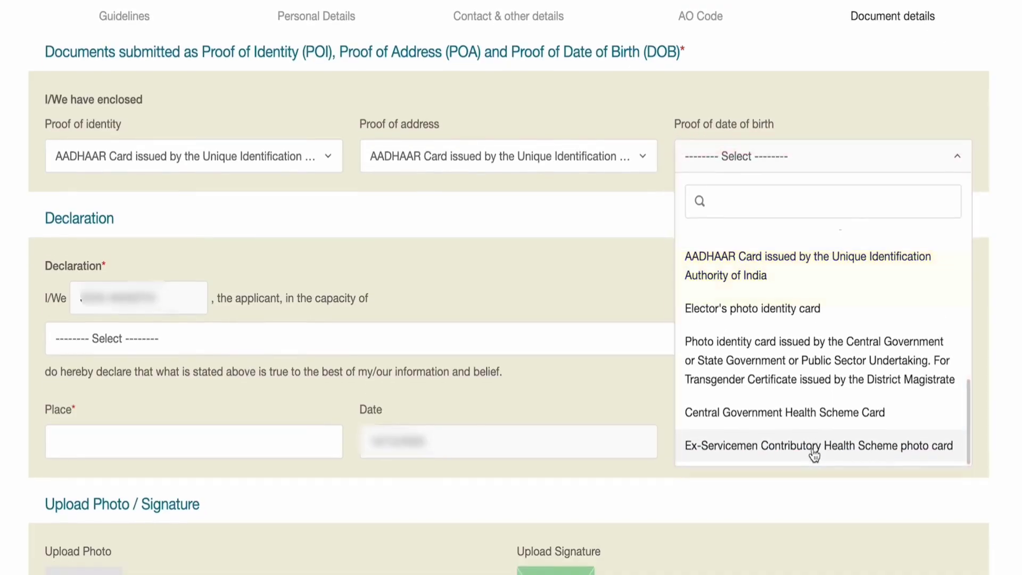
left_click(734, 280)
Step: Set the declaration capacity to Himself/Herself and enter the place of declaration
scroll(734, 283, "down", 2)
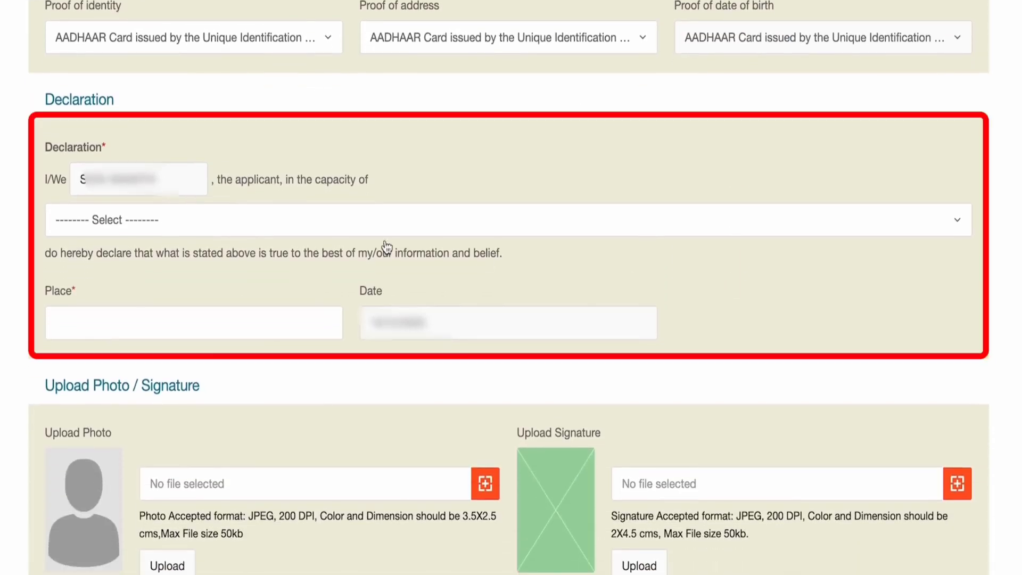
left_click(352, 224)
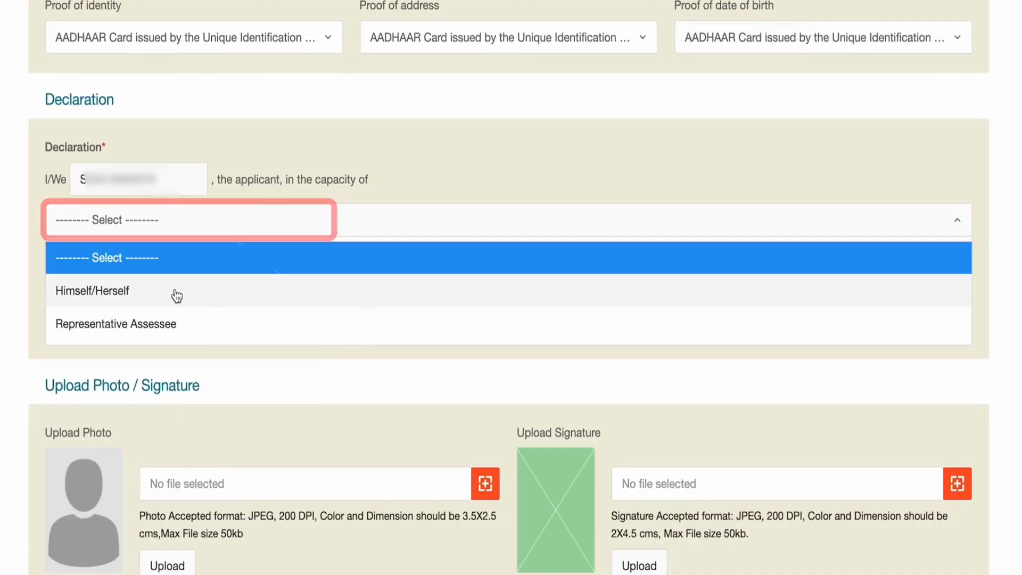
left_click(167, 293)
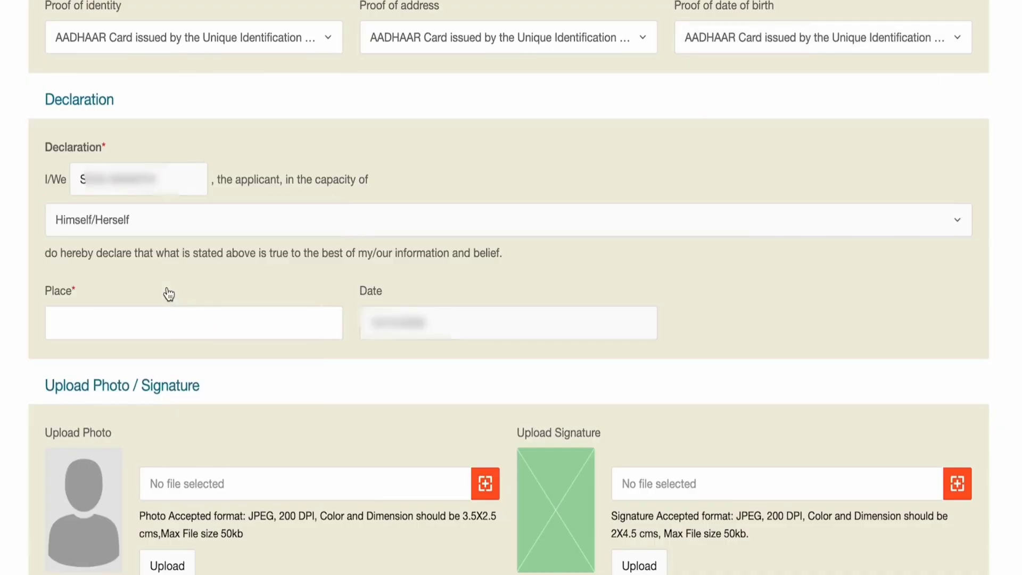
left_click(198, 325)
left_click(202, 296)
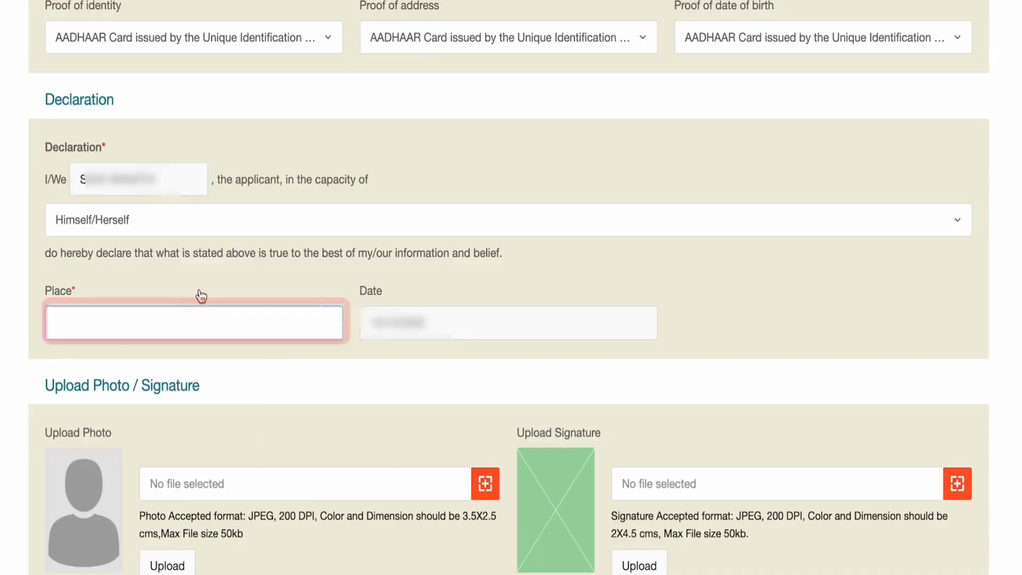
left_click(203, 321)
type("...")
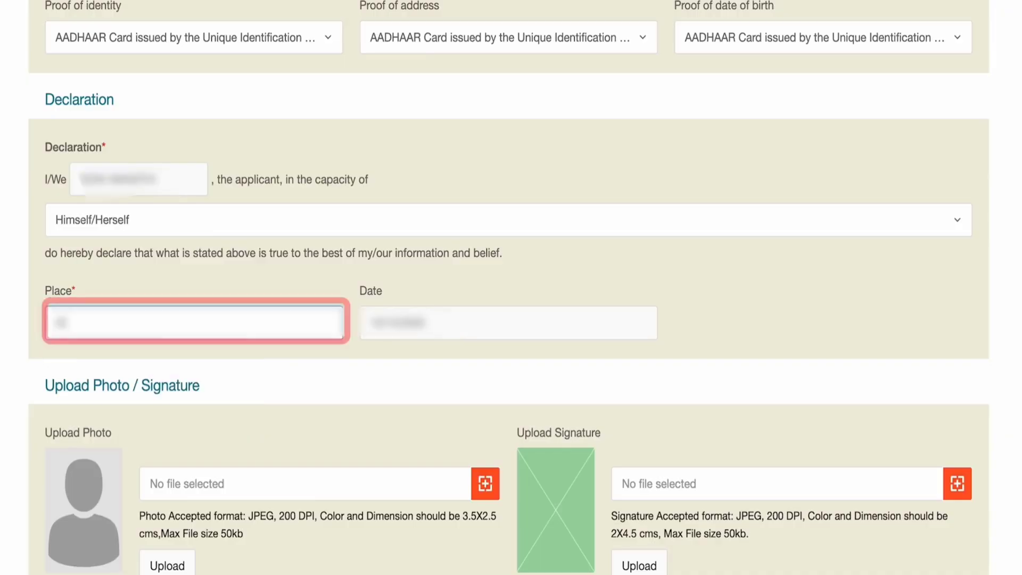
left_click(636, 360)
Step: Search Google for "sarkari dna tools" and open the Sarkari DNA tools page from the results
scroll(637, 360, "down", 1)
scroll(636, 360, "down", 4)
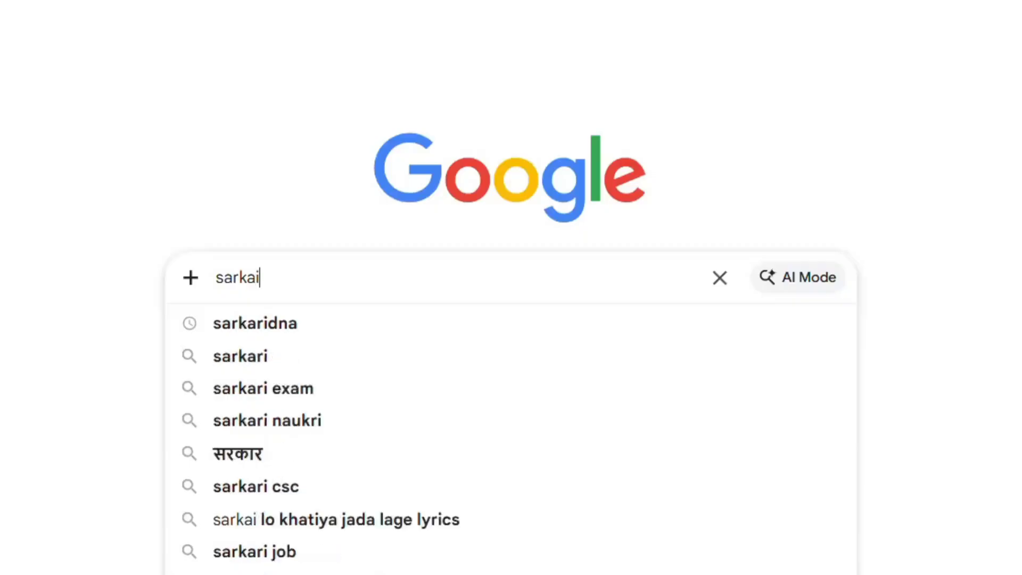
key("BackSpace")
type("ri dna tool")
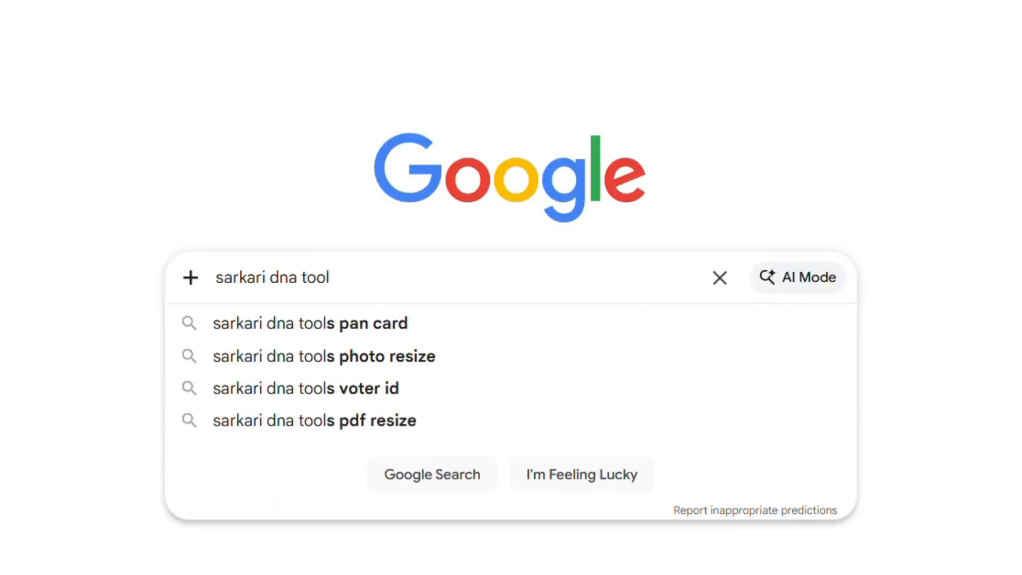
type("s")
key("Return")
left_click(86, 212)
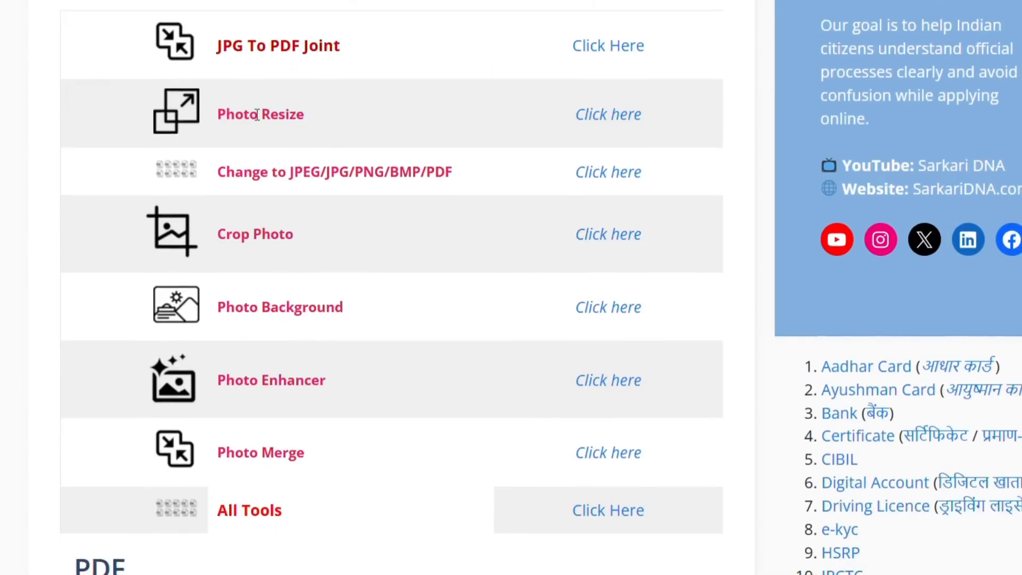
Step: Resize the portrait OIP.jpg with the Photo Resize tool and download the resized image
left_click(605, 115)
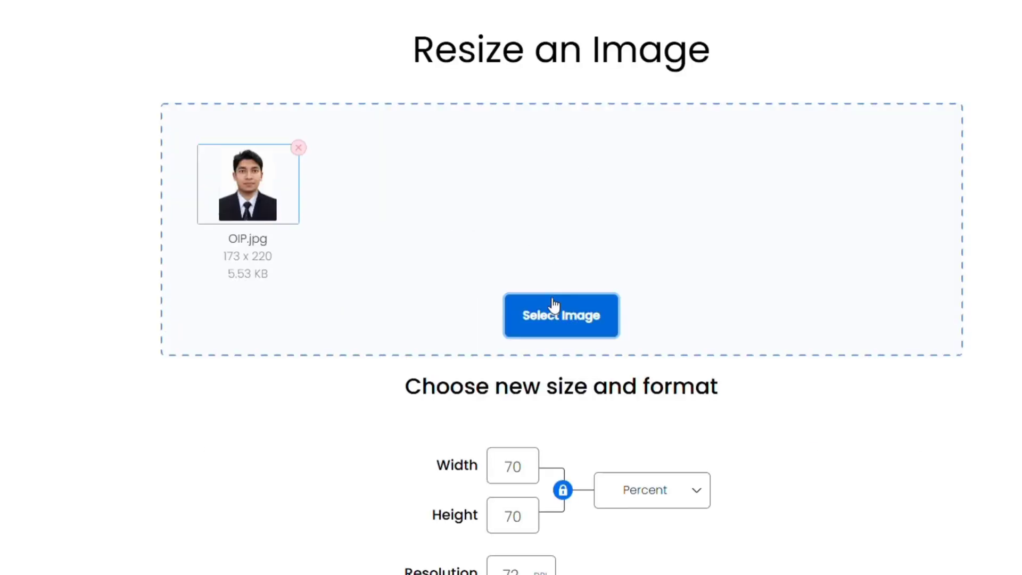
scroll(380, 274, "down", 2)
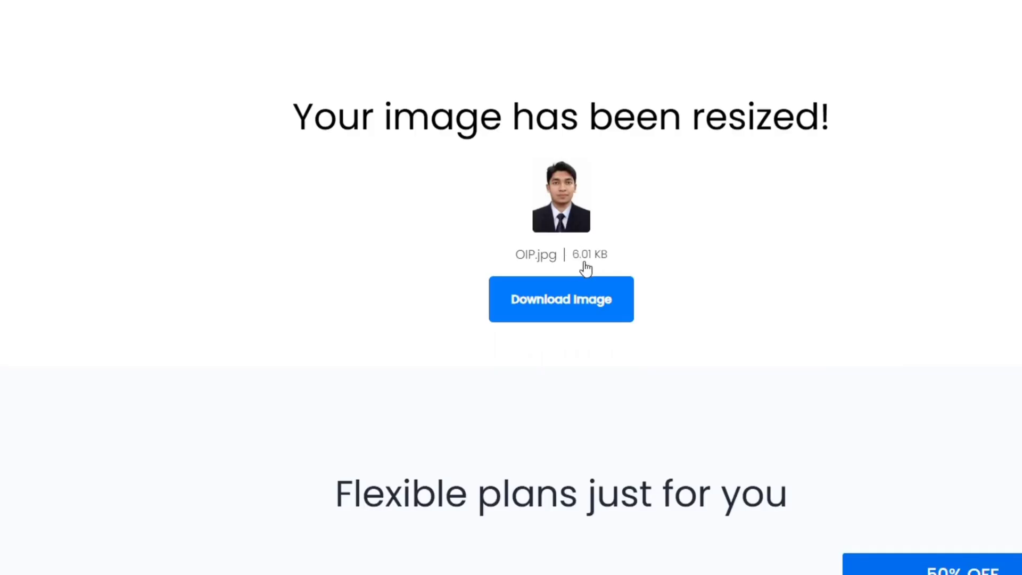
left_click(582, 305)
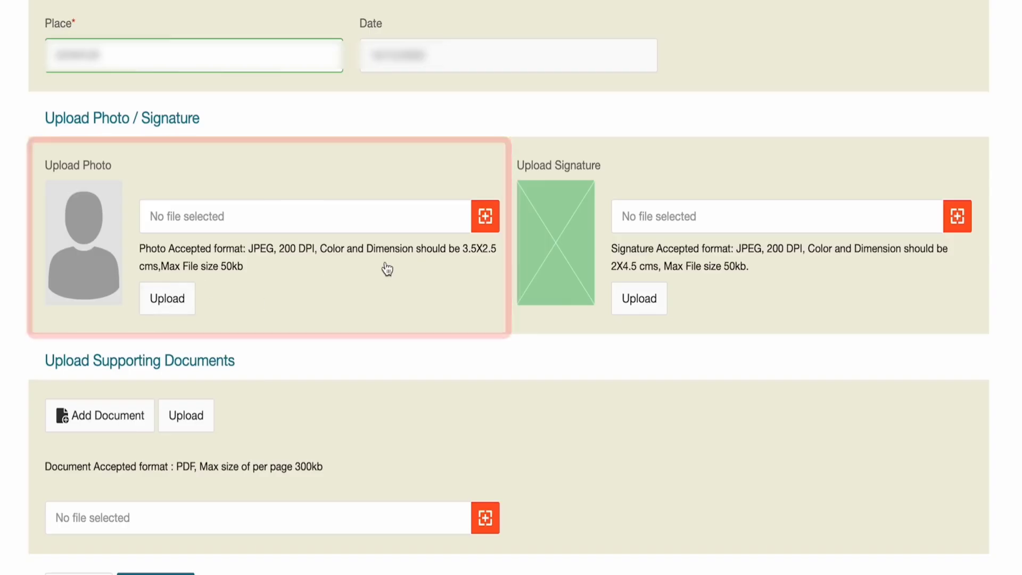
Step: Return to the PAN form and choose the applicant's photo file for the photo upload
left_click(484, 217)
left_click(940, 389)
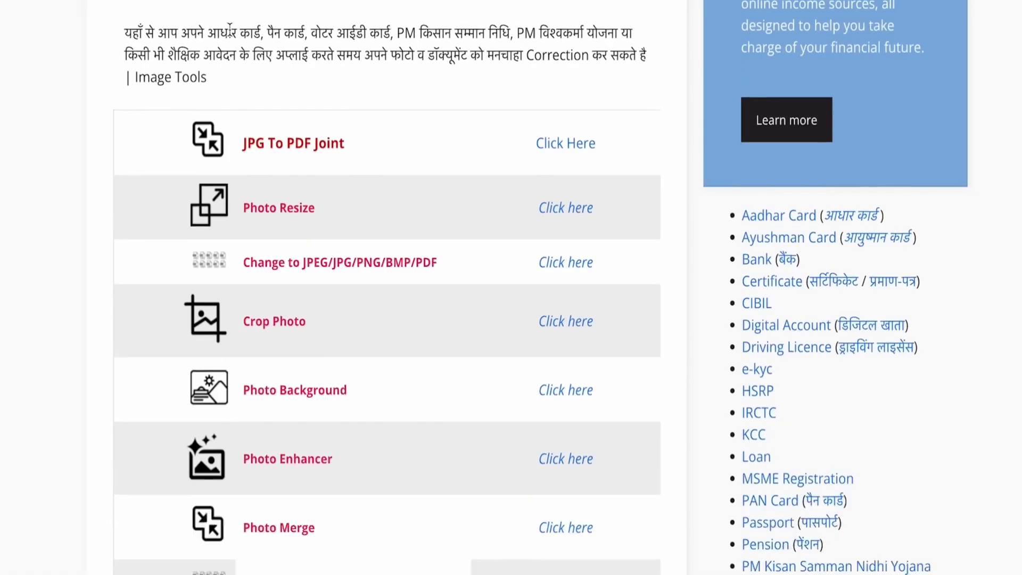
Step: Open the Sarkari DNA image crop tool and adjust the crop frame to fit around the whole sample signature
scroll(228, 86, "down", 2)
scroll(229, 148, "up", 1)
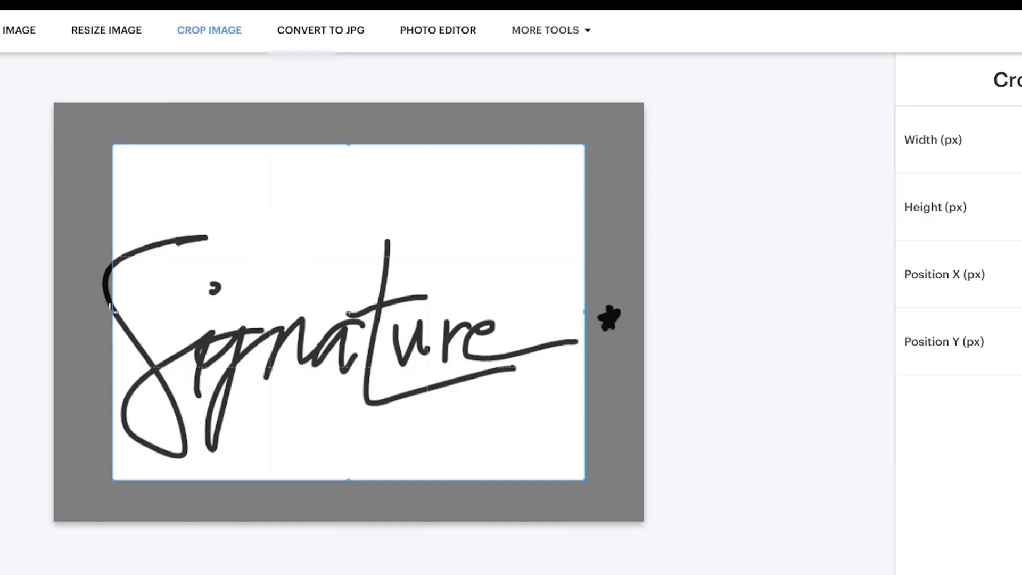
left_click_drag(111, 307, 99, 315)
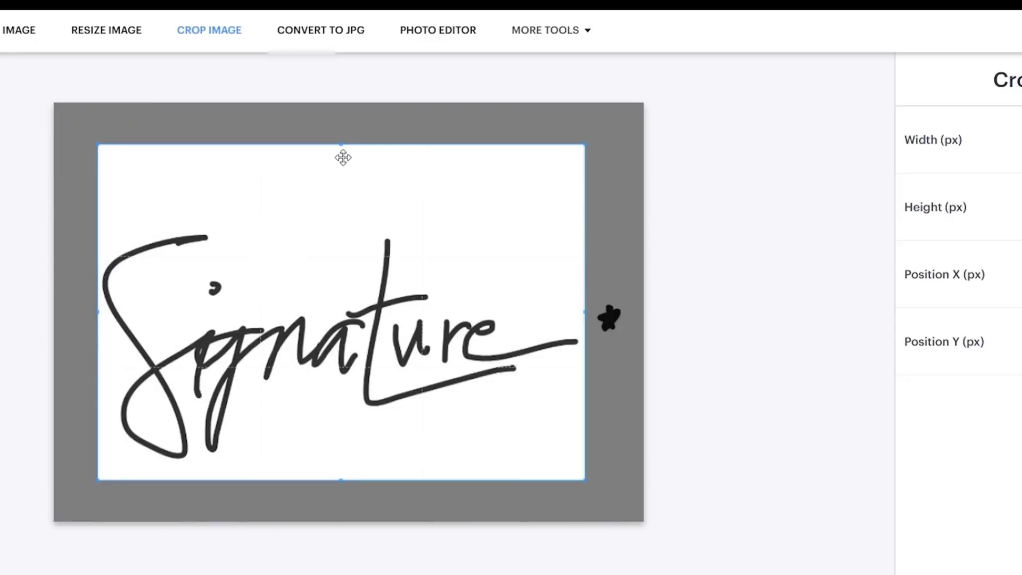
left_click_drag(340, 145, 342, 212)
left_click_drag(588, 346, 618, 338)
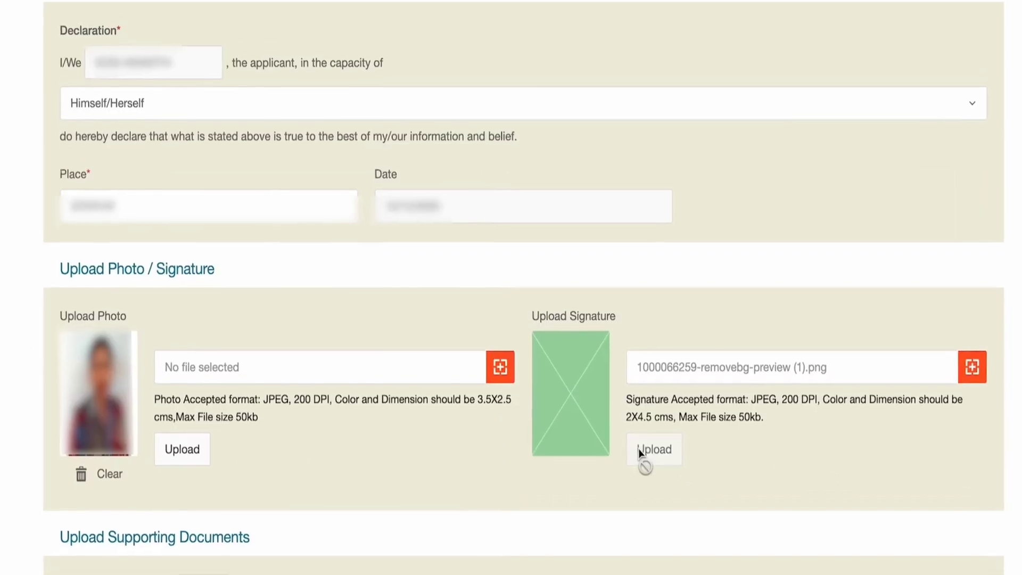
left_click(638, 448)
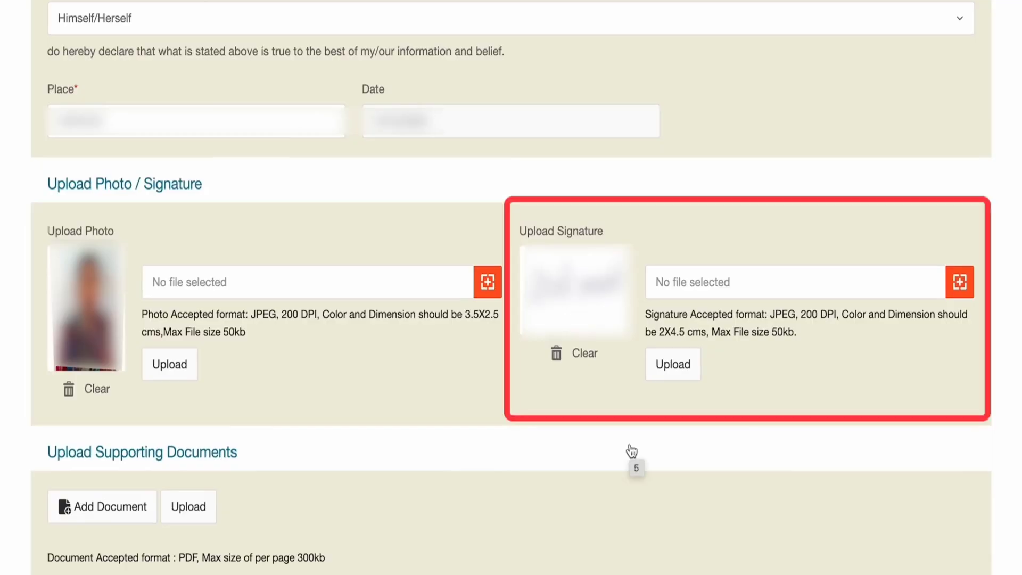
scroll(632, 451, "down", 5)
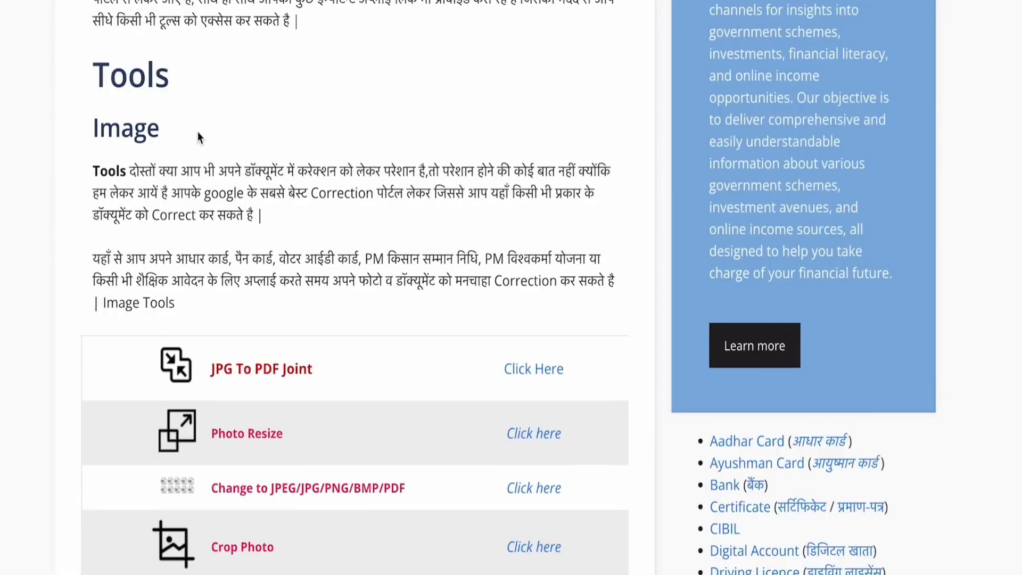
Step: Open the Photo Merge tool from the Sarkari DNA tools page, add the two document JPG images and merge them
scroll(197, 132, "down", 5)
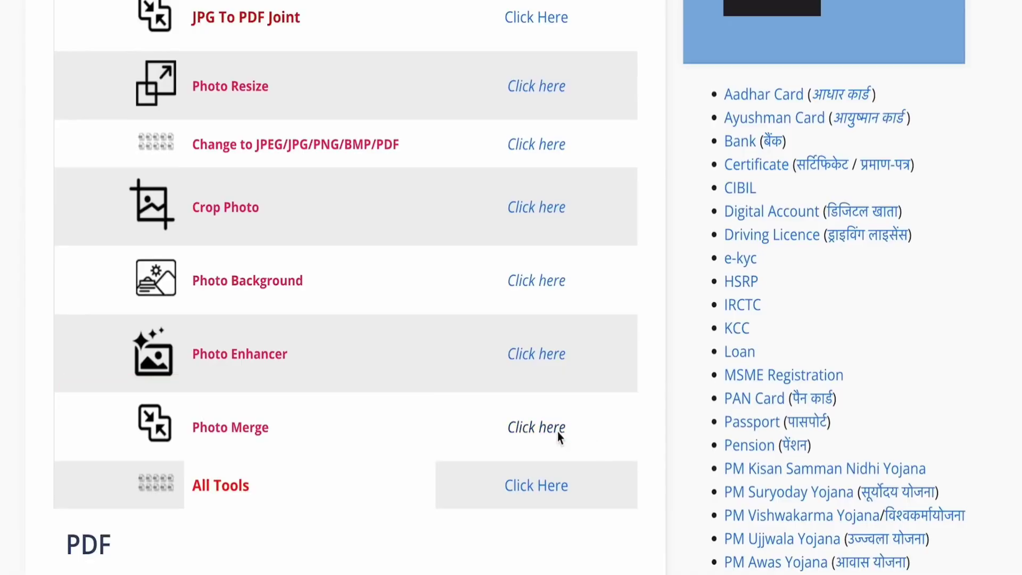
left_click(559, 433)
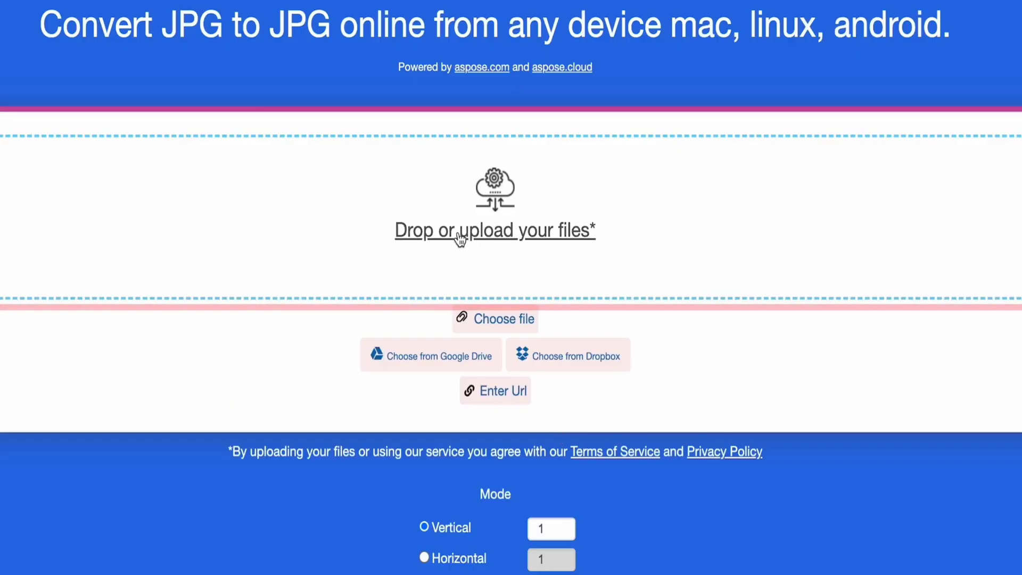
left_click(461, 237)
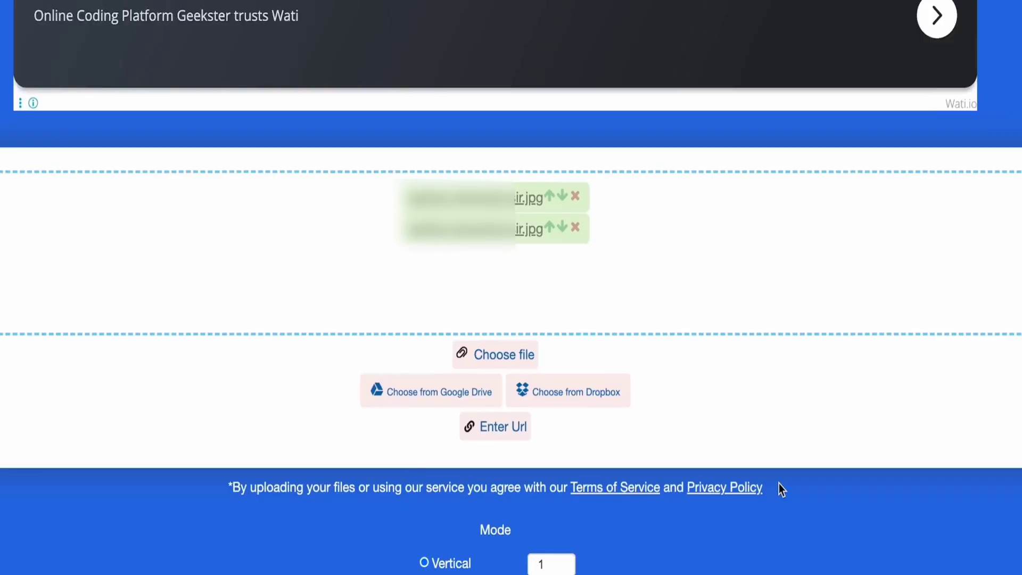
scroll(780, 482, "down", 5)
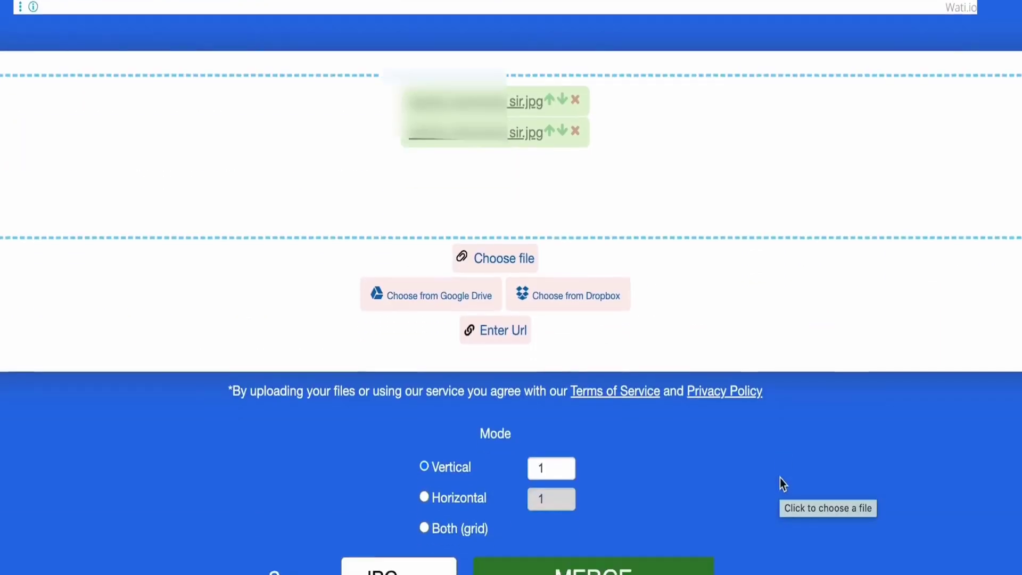
left_click(611, 469)
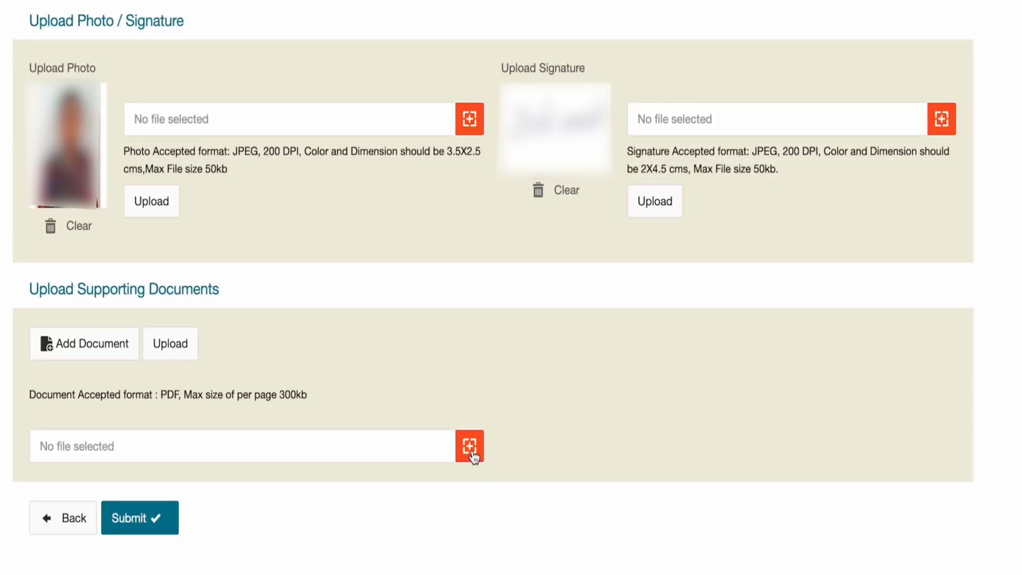
Step: Upload Merged_document.pdf as a supporting document in the PAN form and add another document row
left_click(469, 447)
left_click(213, 399)
left_click(937, 492)
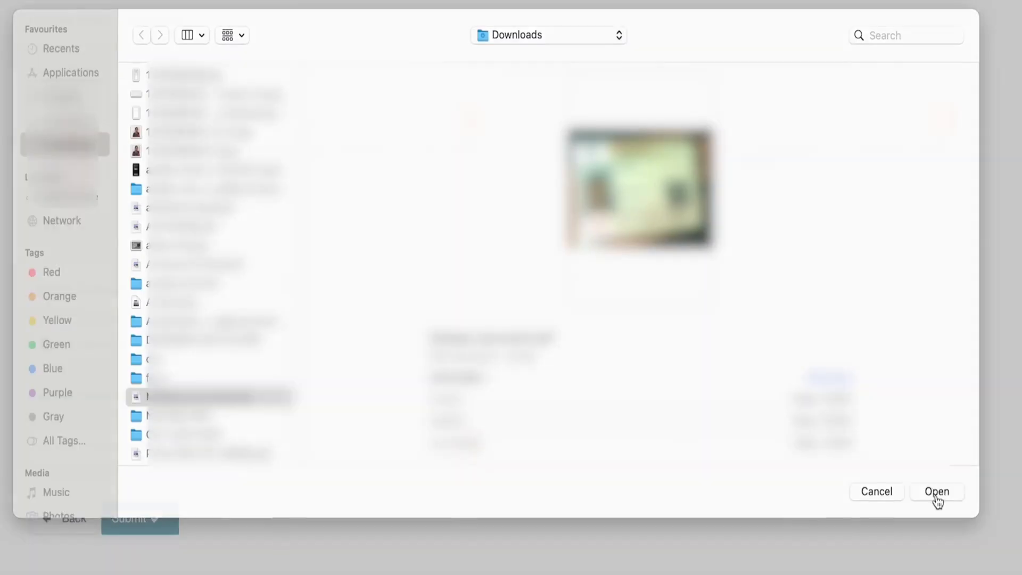
left_click(178, 344)
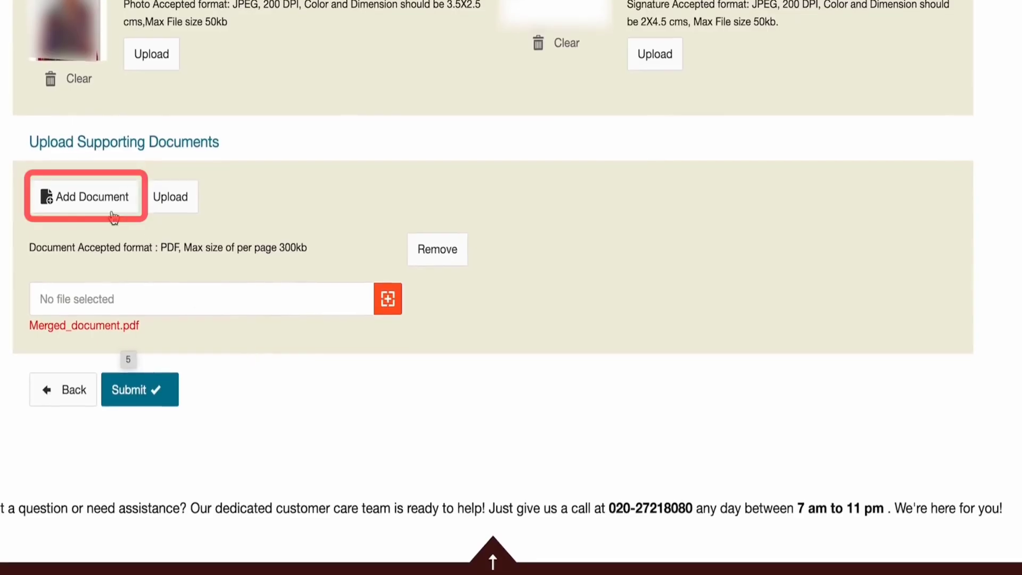
left_click(96, 208)
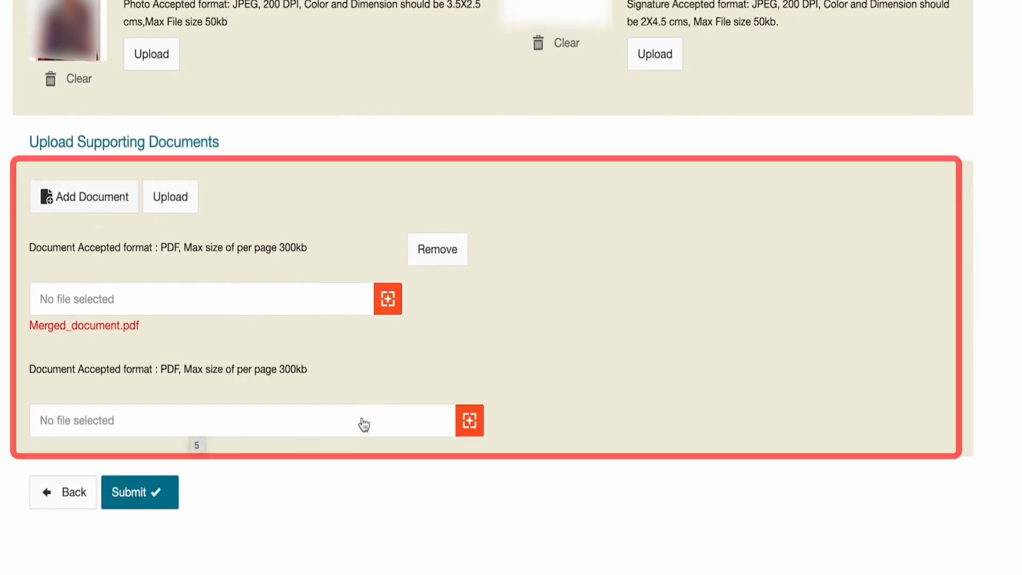
Step: Remove the extra supporting document row without choosing a file for it, and submit the PAN application form
left_click(469, 420)
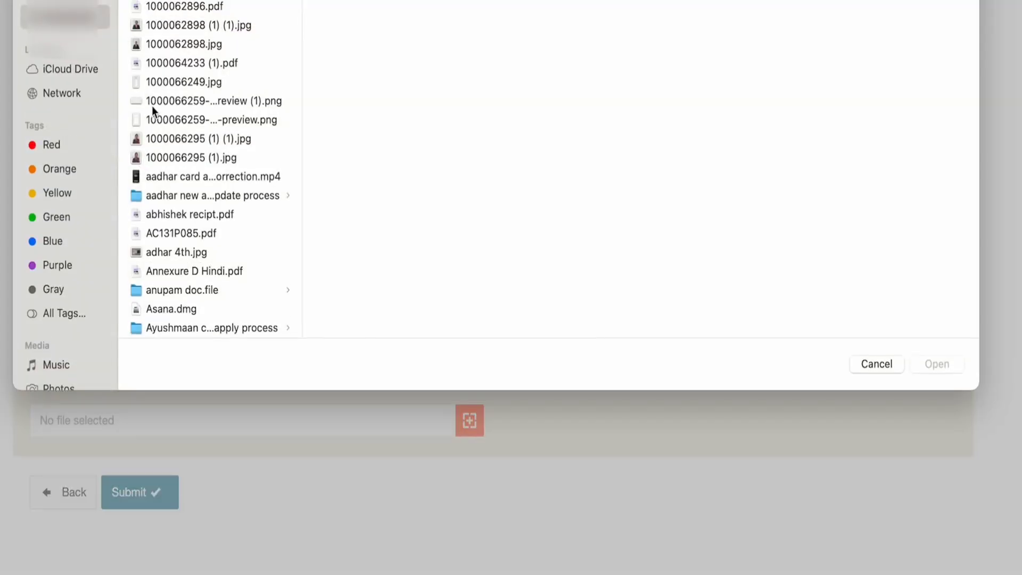
left_click(876, 364)
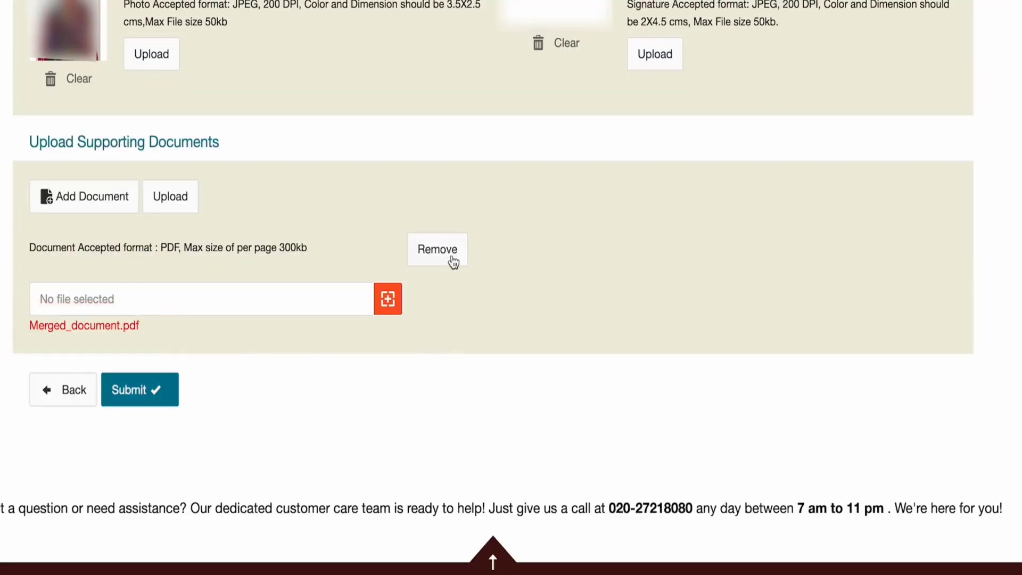
left_click(161, 402)
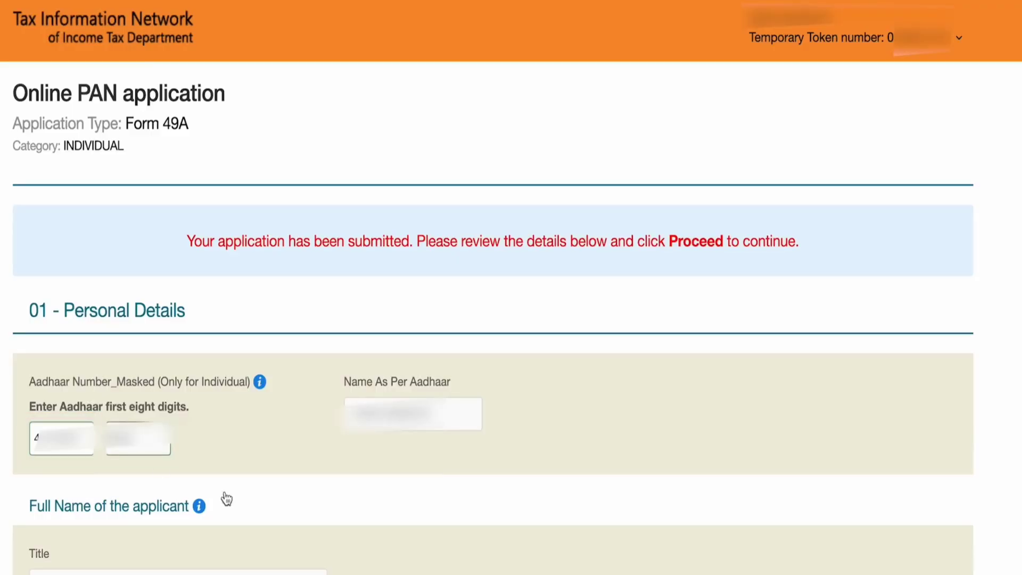
Step: Review the submitted application details, from personal details to the uploaded photo, signature and document, and proceed to payment
scroll(379, 514, "down", 5)
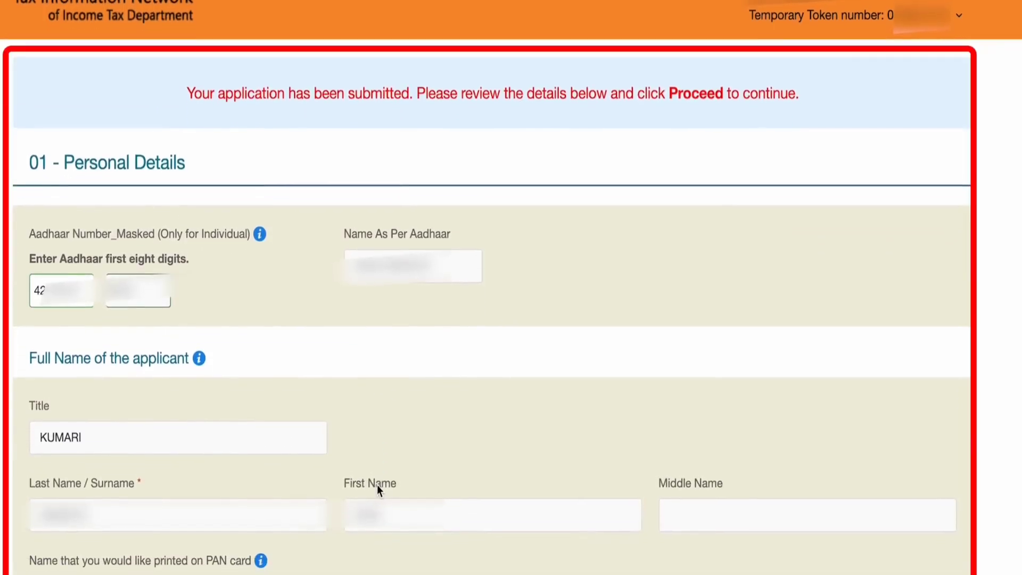
scroll(449, 248, "down", 5)
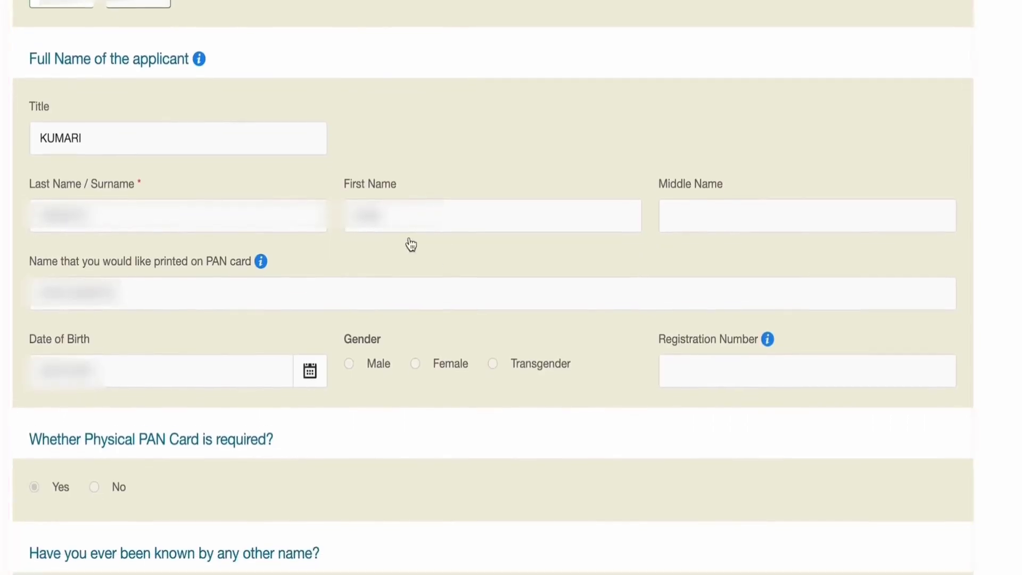
scroll(449, 248, "down", 4)
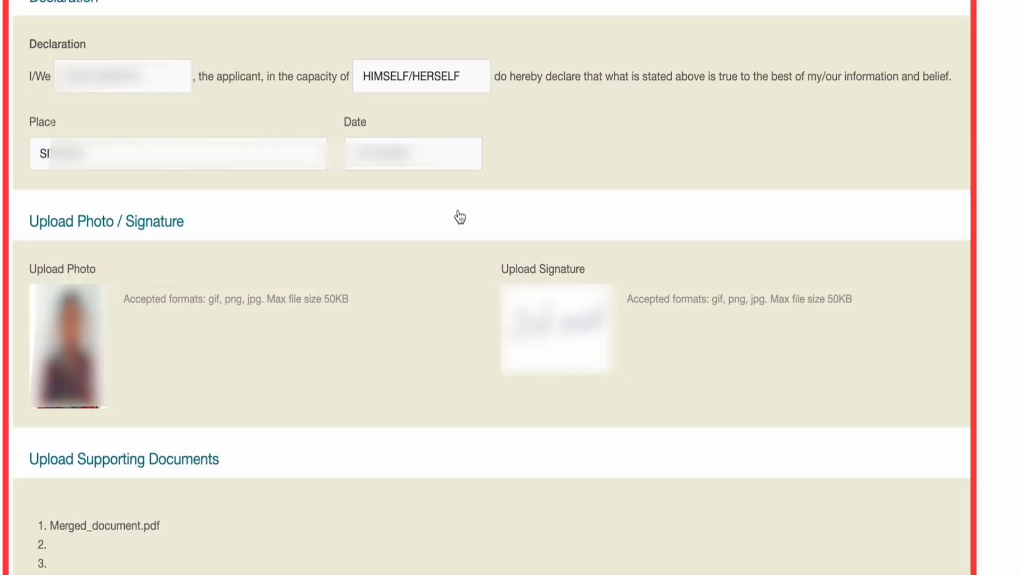
scroll(459, 217, "down", 1)
scroll(459, 216, "down", 5)
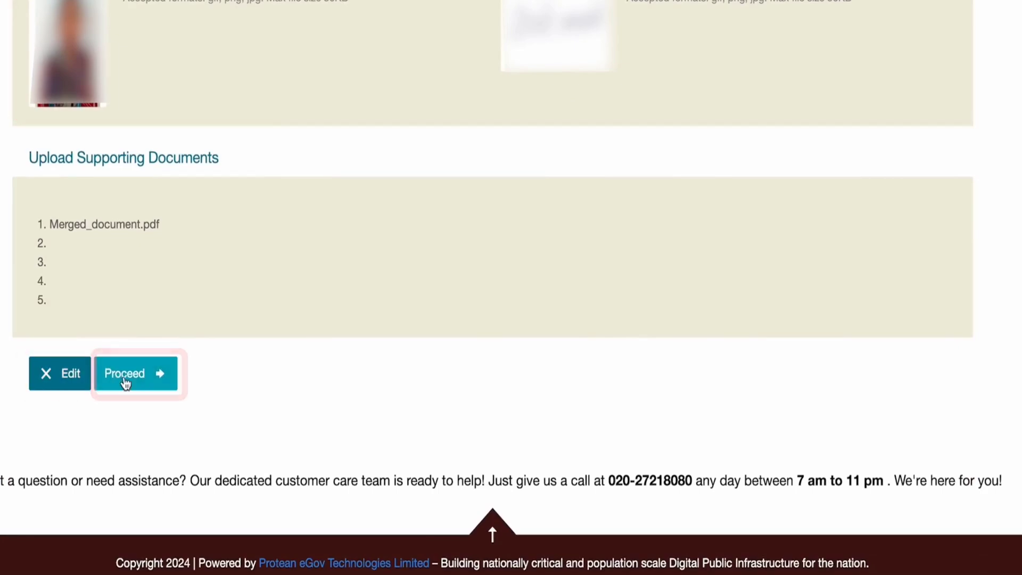
left_click(141, 383)
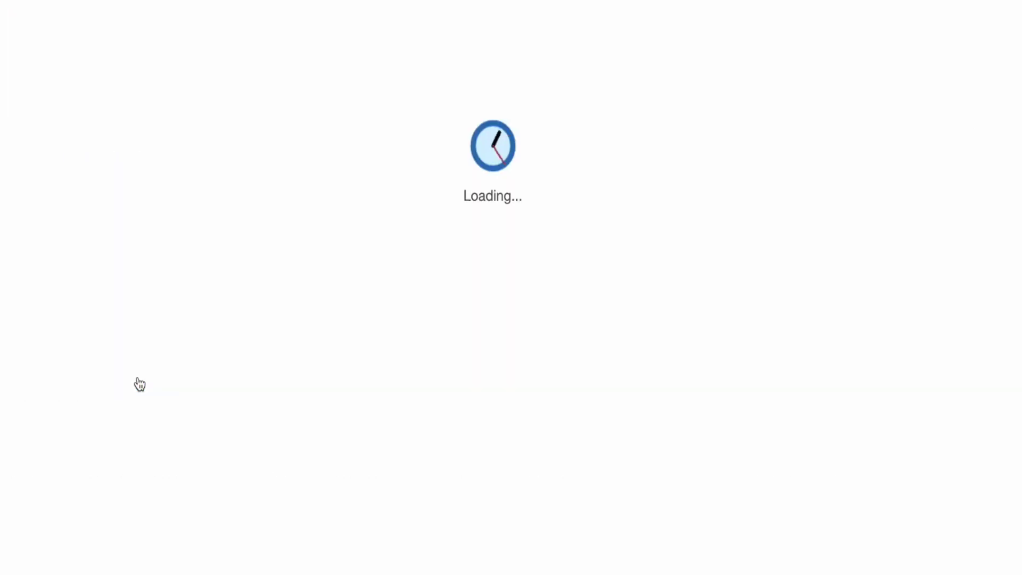
Step: Show the other payment modes and select online payment through Bill Desk
scroll(141, 367, "up", 1)
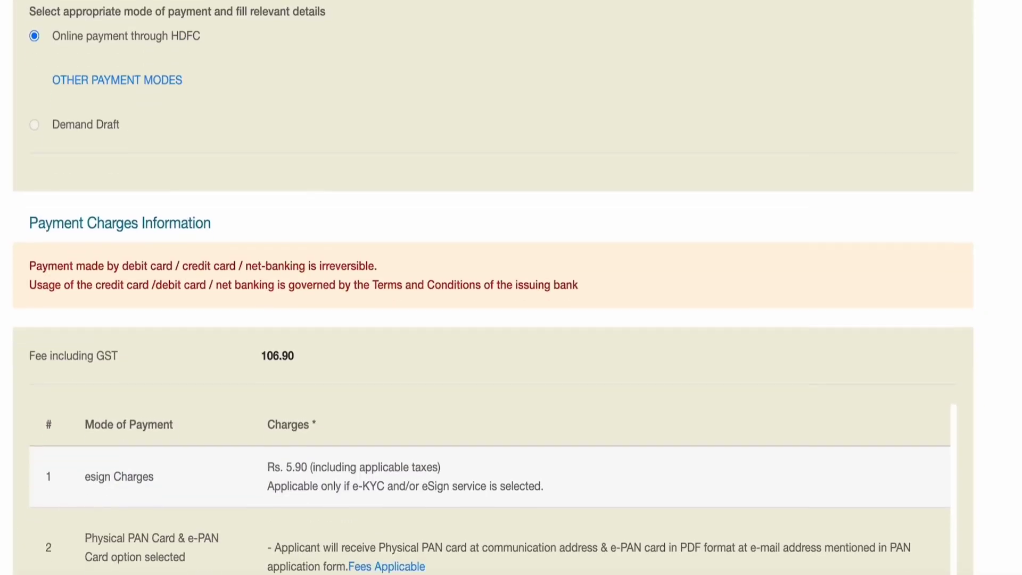
scroll(128, 473, "down", 1)
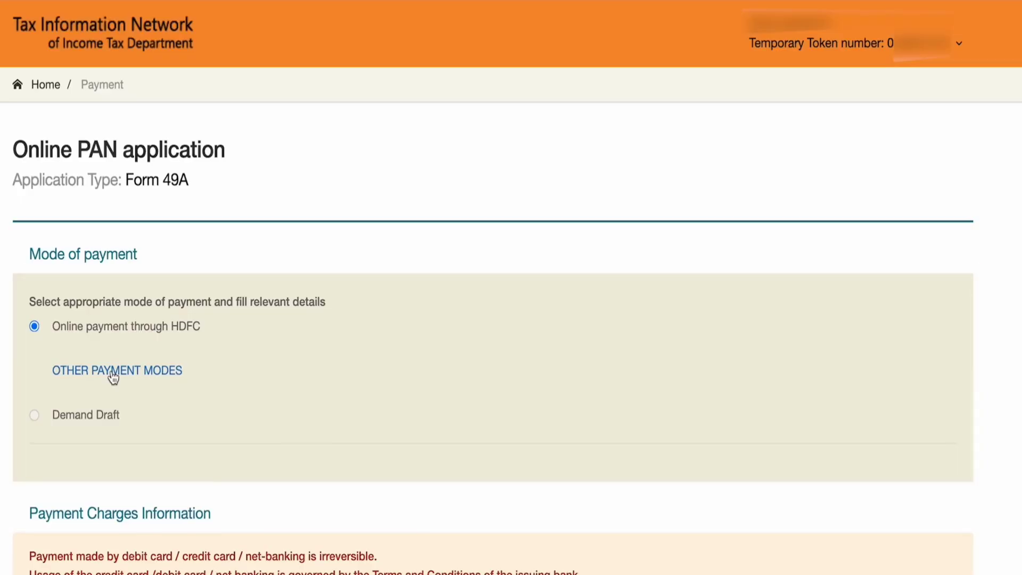
left_click(113, 372)
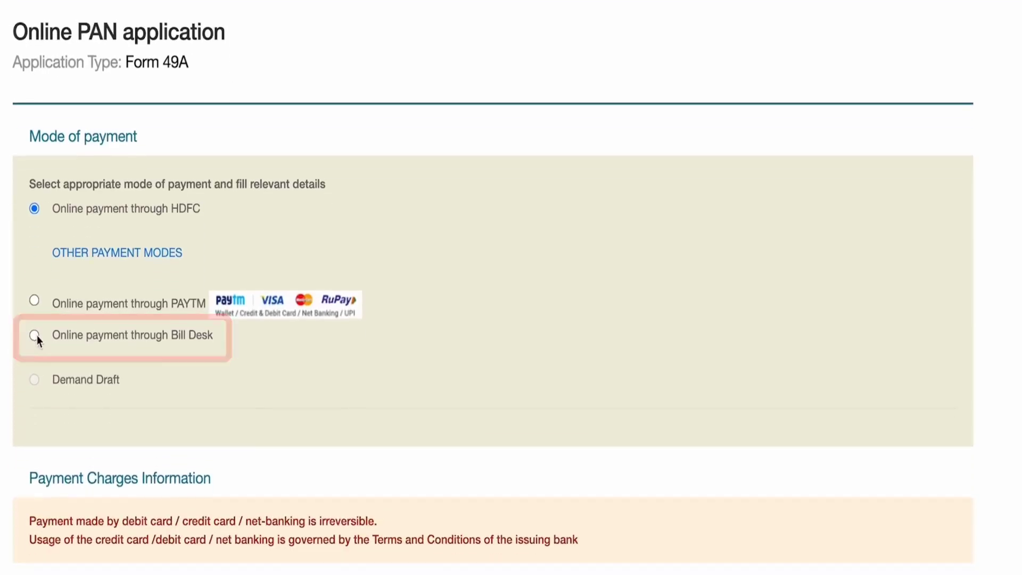
left_click(35, 453)
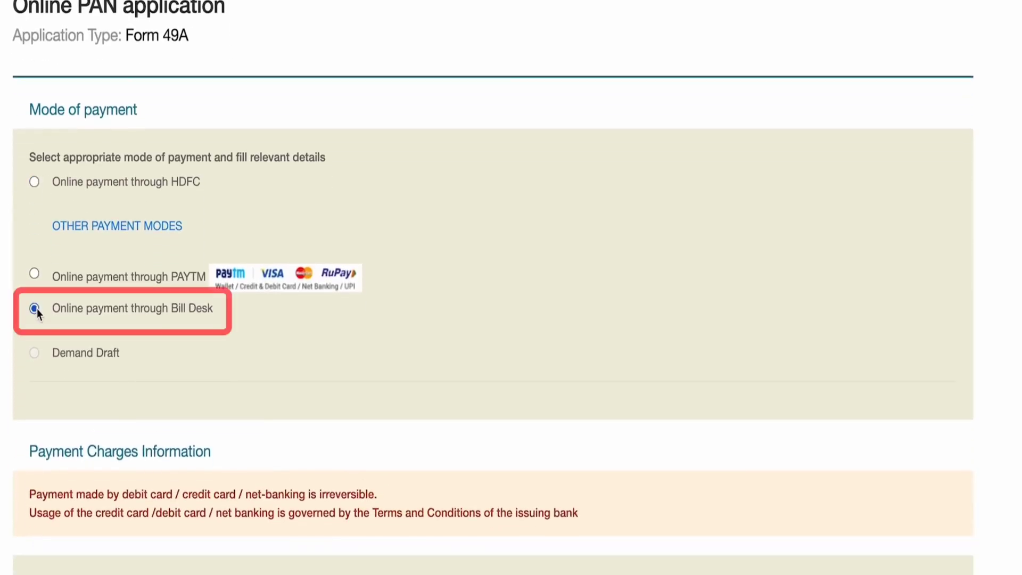
Step: Agree to the terms of service on the payment page and proceed to payment
scroll(291, 336, "down", 12)
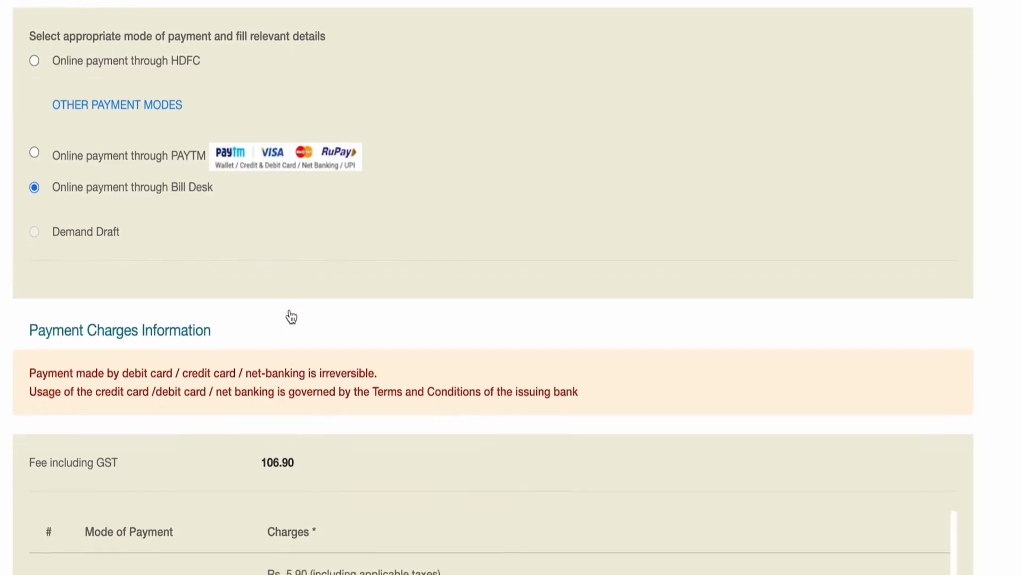
scroll(188, 379, "down", 2)
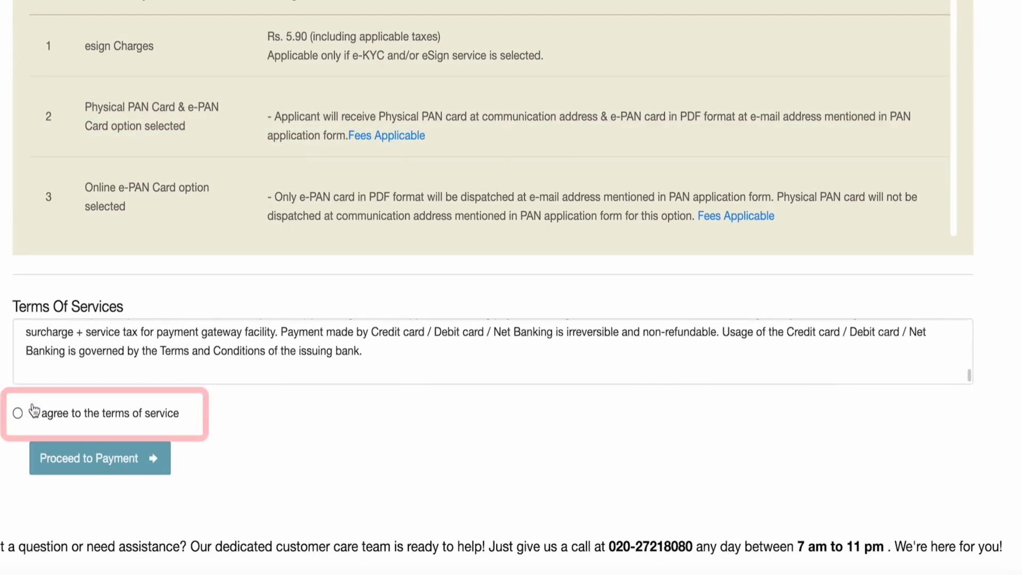
left_click(18, 414)
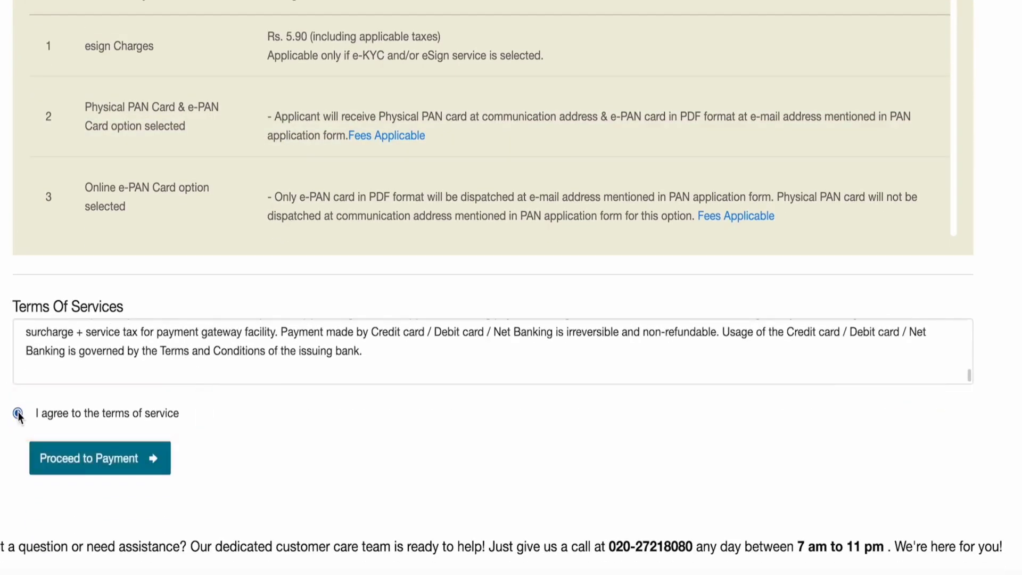
left_click(128, 472)
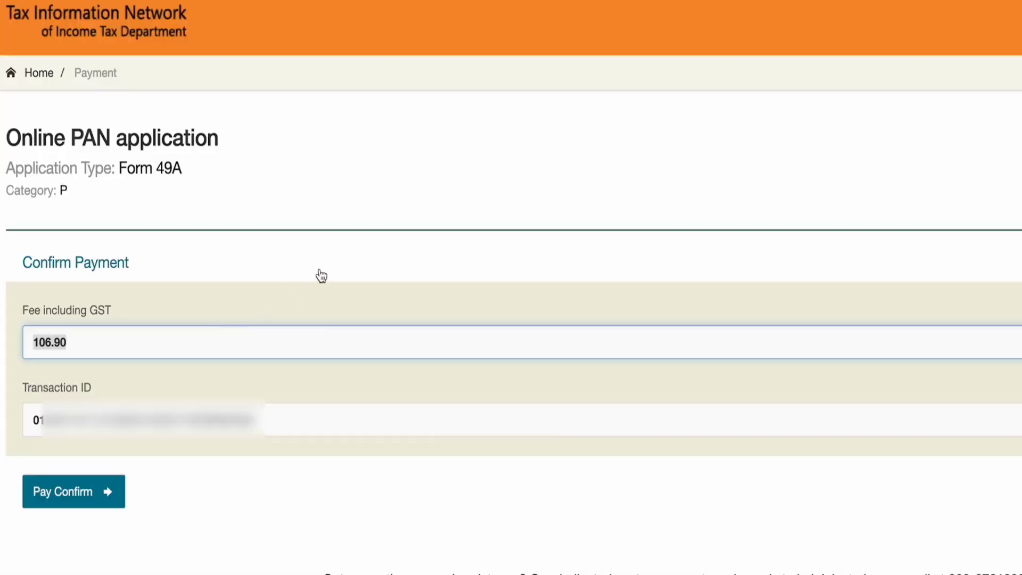
Step: Confirm the application fee, pay it by UPI through BillDesk and continue from the payment receipt
left_click(73, 491)
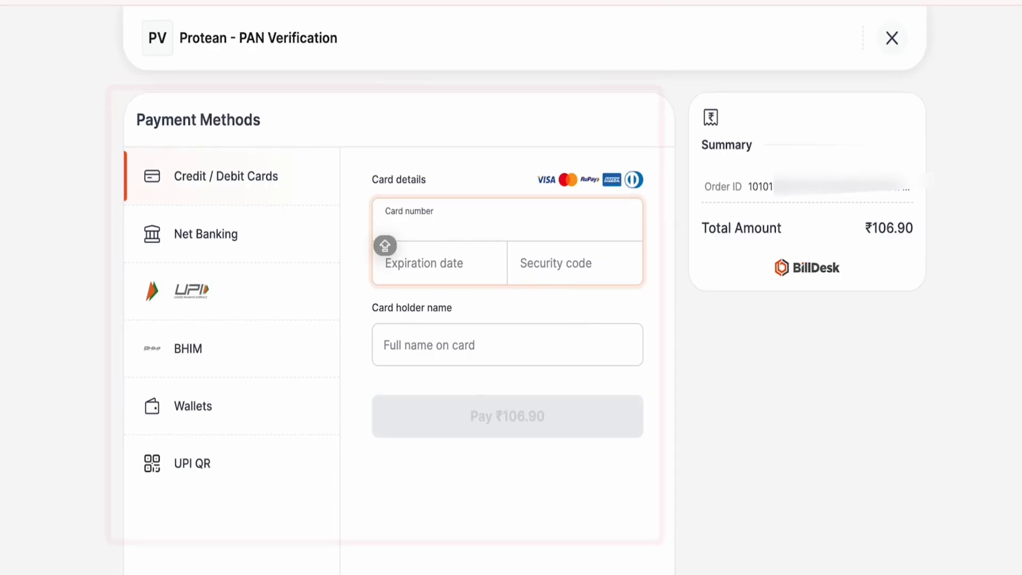
left_click(237, 288)
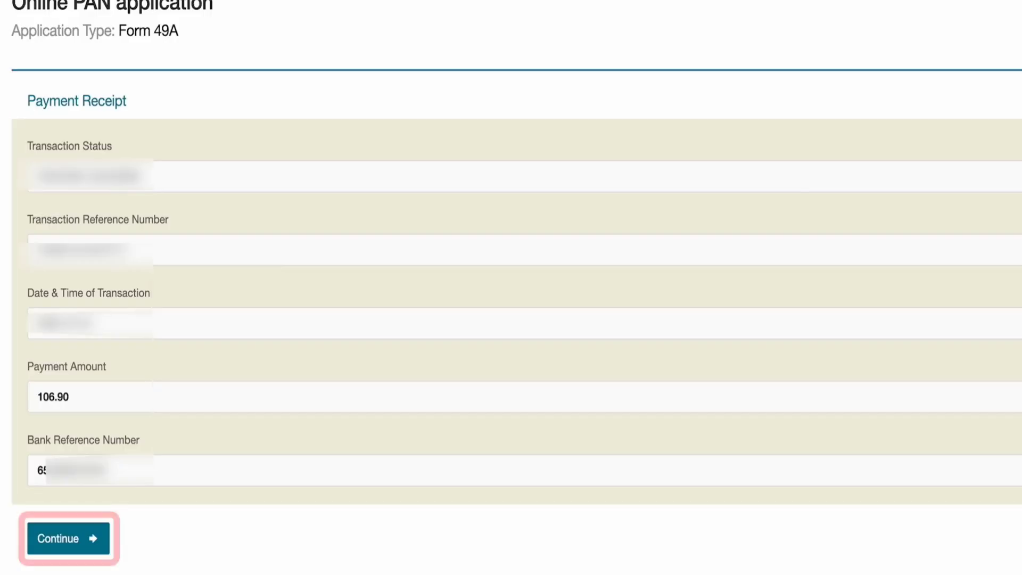
left_click(40, 549)
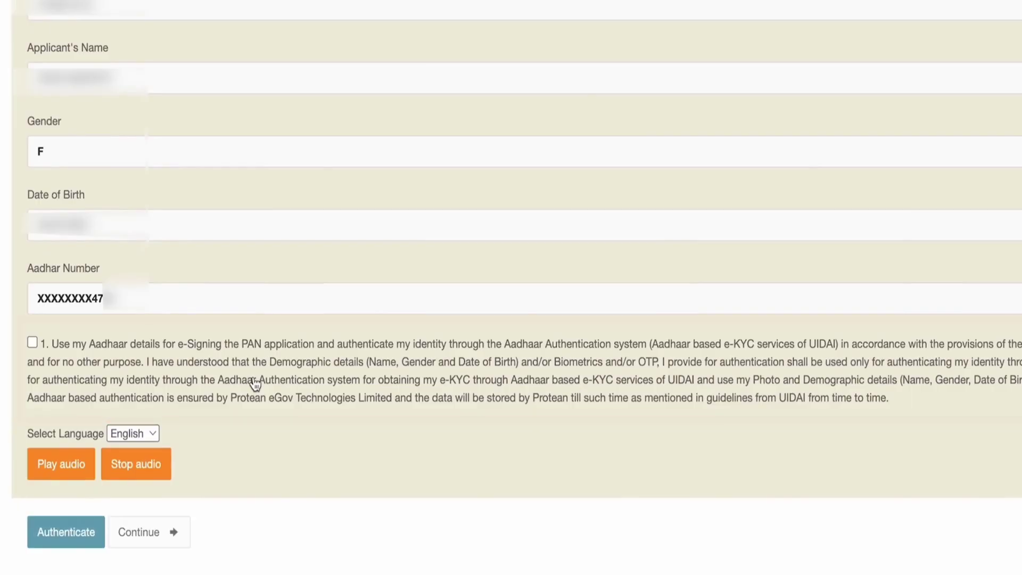
Step: Accept the consent to use Aadhaar details for e-Signing, authenticate and generate the Aadhaar OTP
left_click(32, 343)
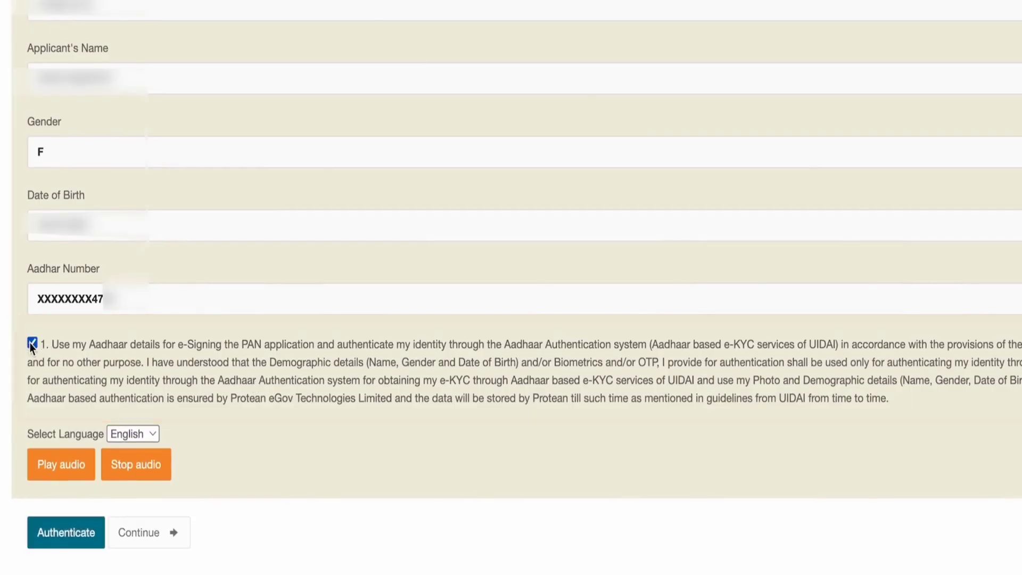
left_click(44, 532)
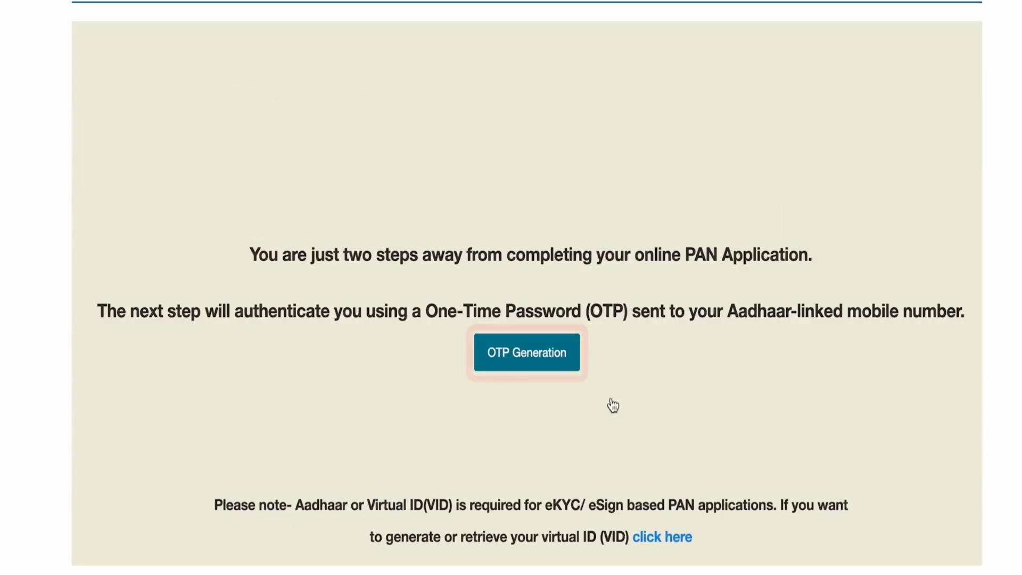
left_click(522, 366)
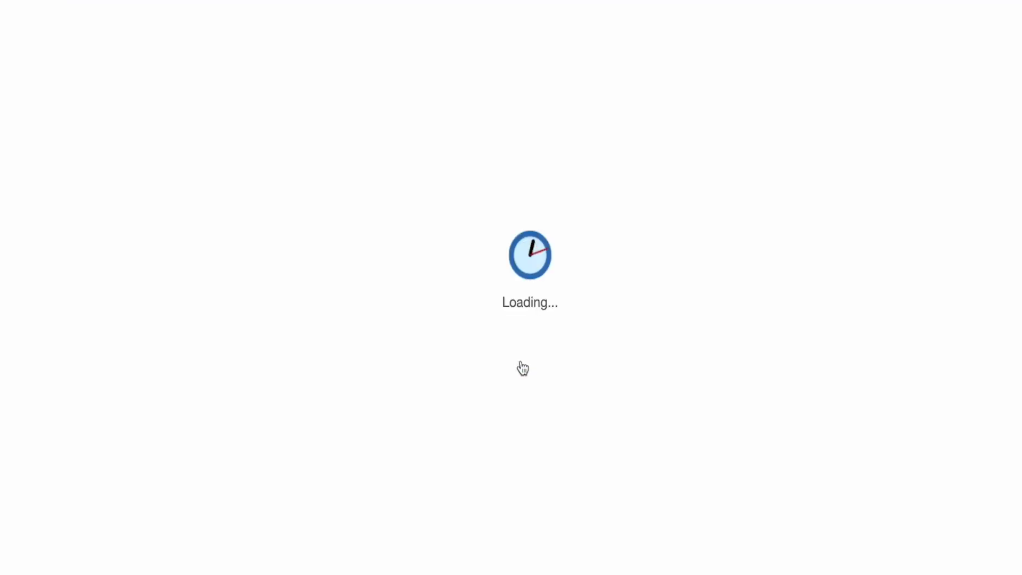
scroll(522, 383, "up", 4)
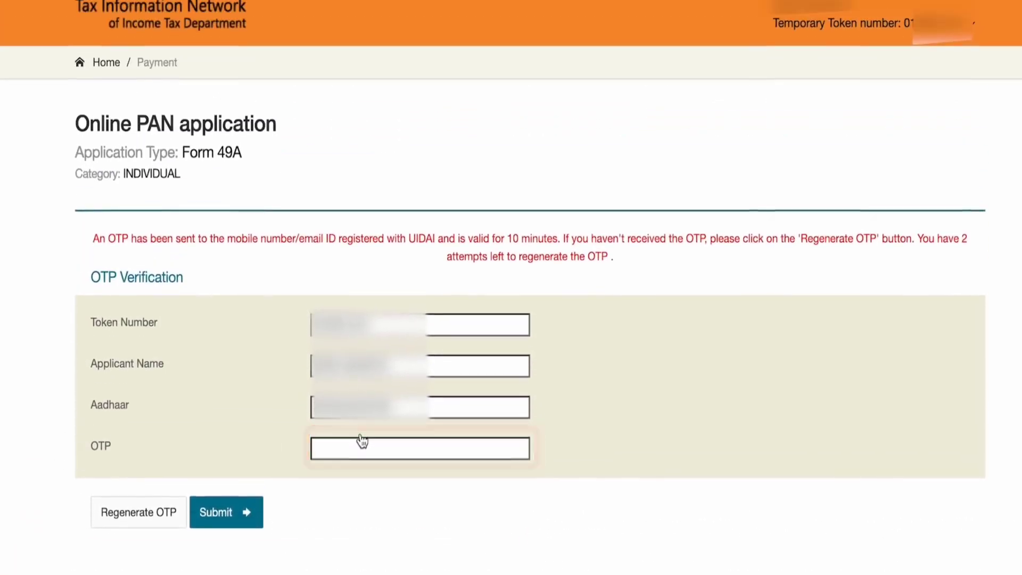
Step: E-sign the application by authorizing Protean, entering the Aadhaar number, and requesting and verifying the one-time password
left_click(360, 462)
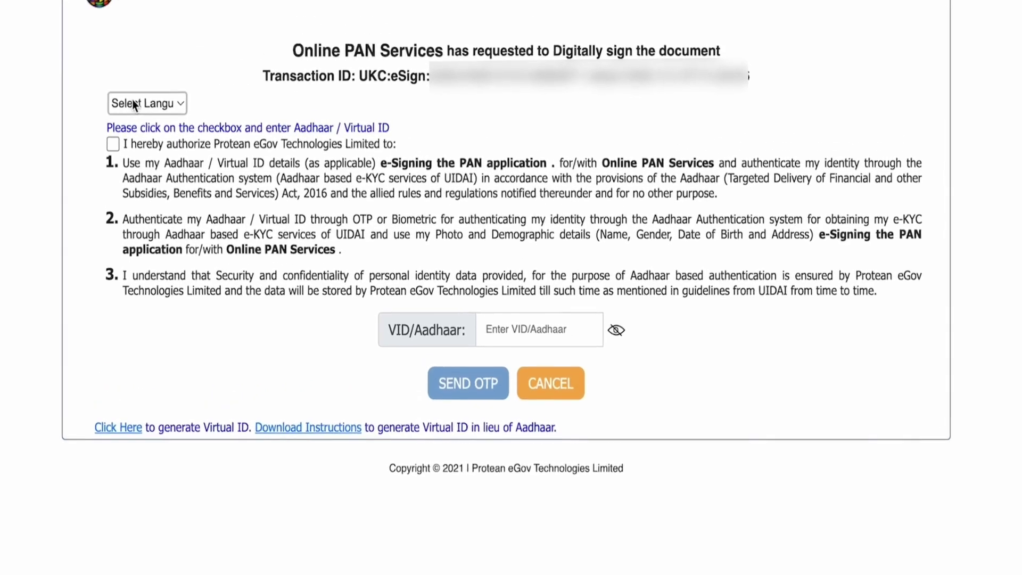
left_click(103, 228)
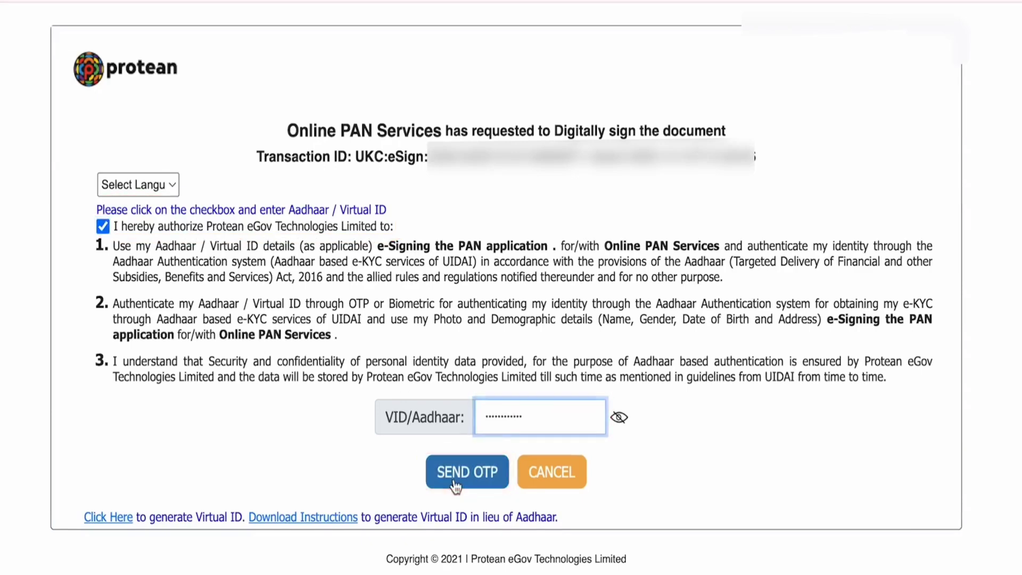
left_click(454, 481)
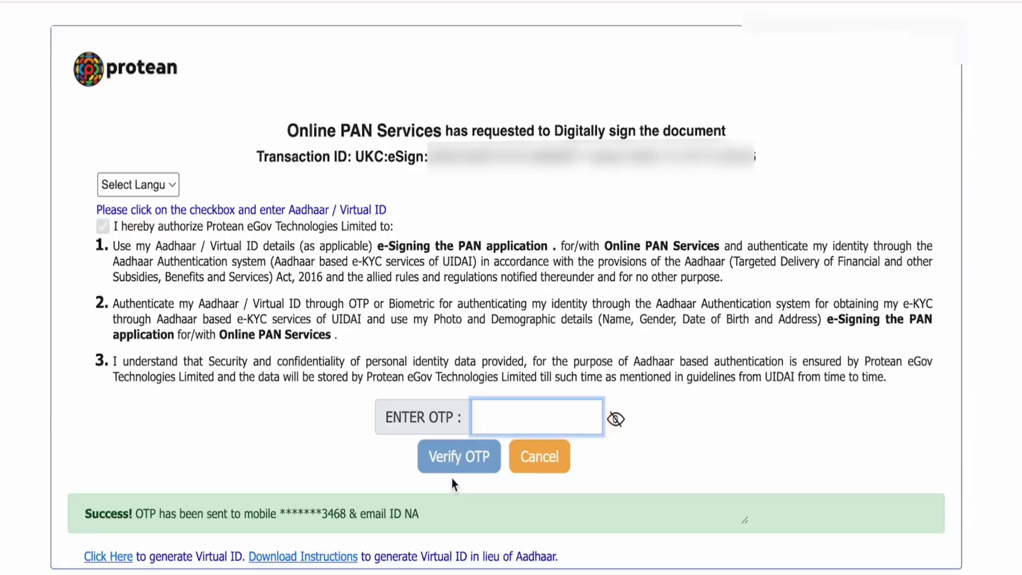
type("••••••")
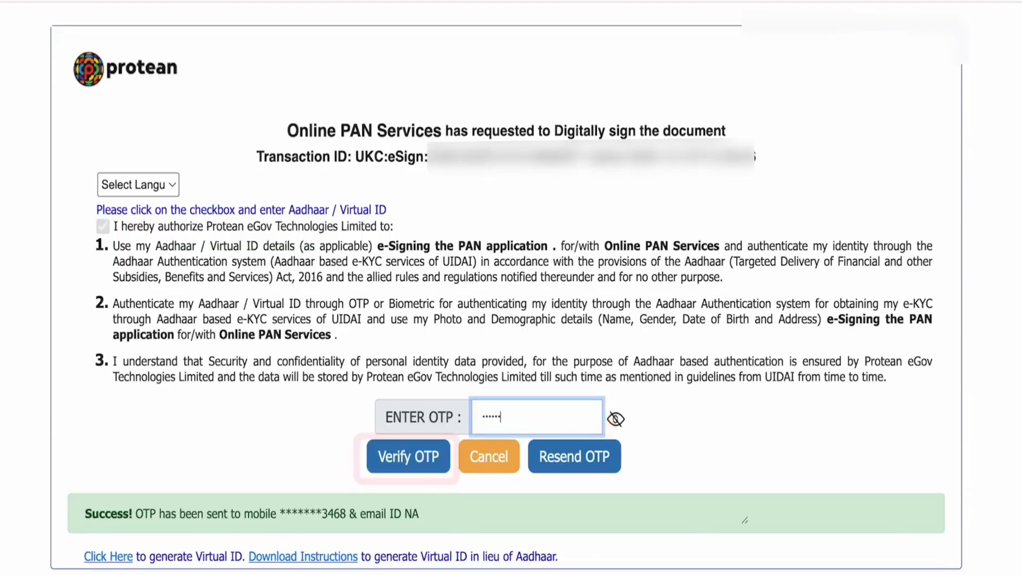
left_click(432, 448)
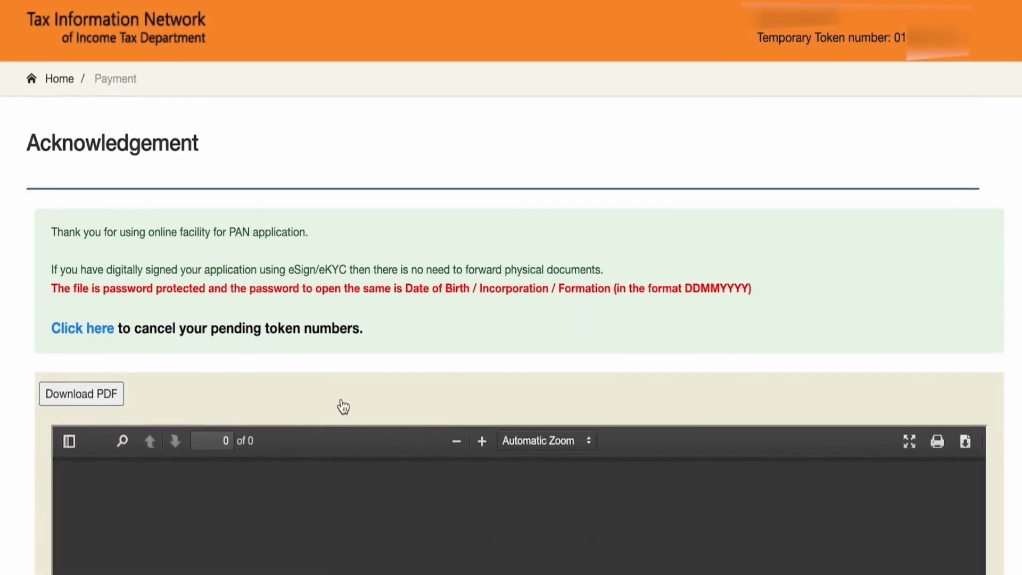
Step: Unlock the embedded acknowledgement PDF by entering its password, the applicant's date of birth in DDMMYYYY format
scroll(420, 372, "down", 3)
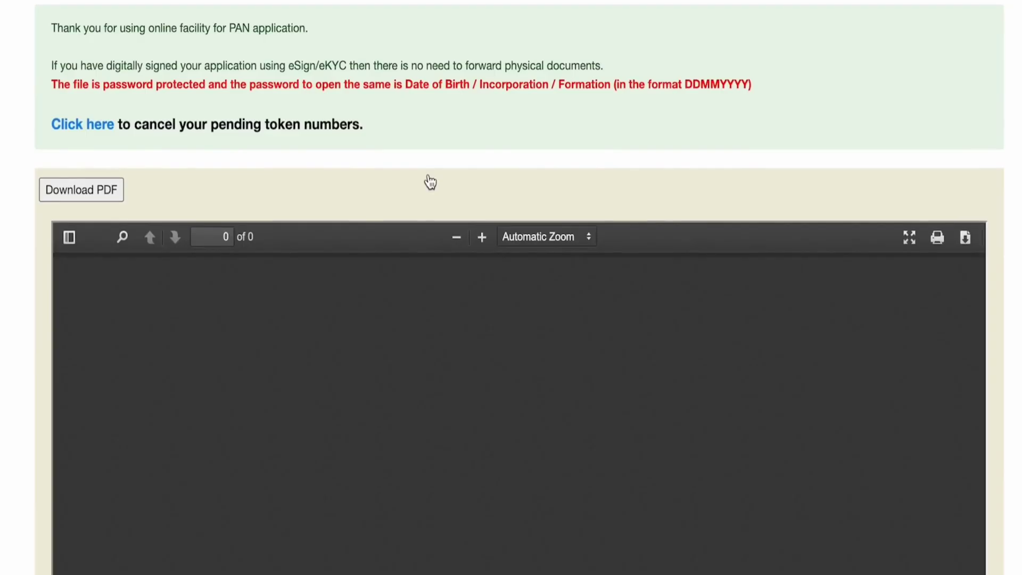
scroll(430, 182, "down", 2)
scroll(430, 182, "up", 2)
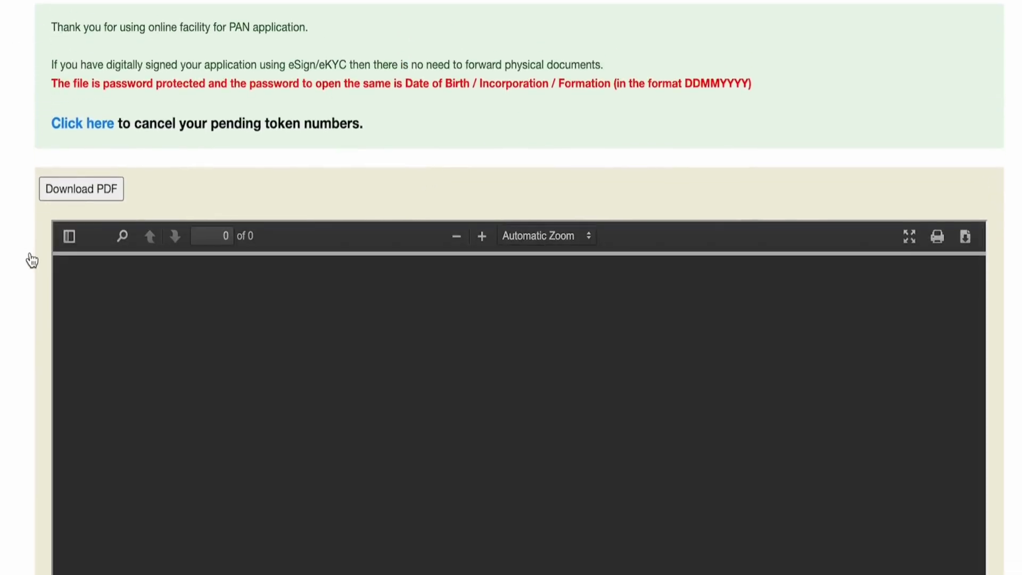
scroll(32, 260, "down", 6)
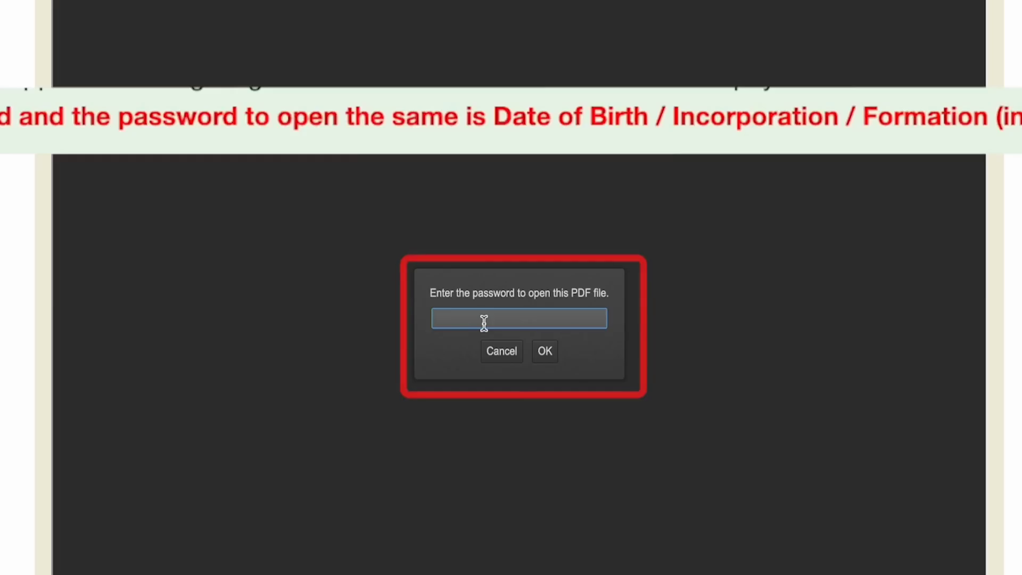
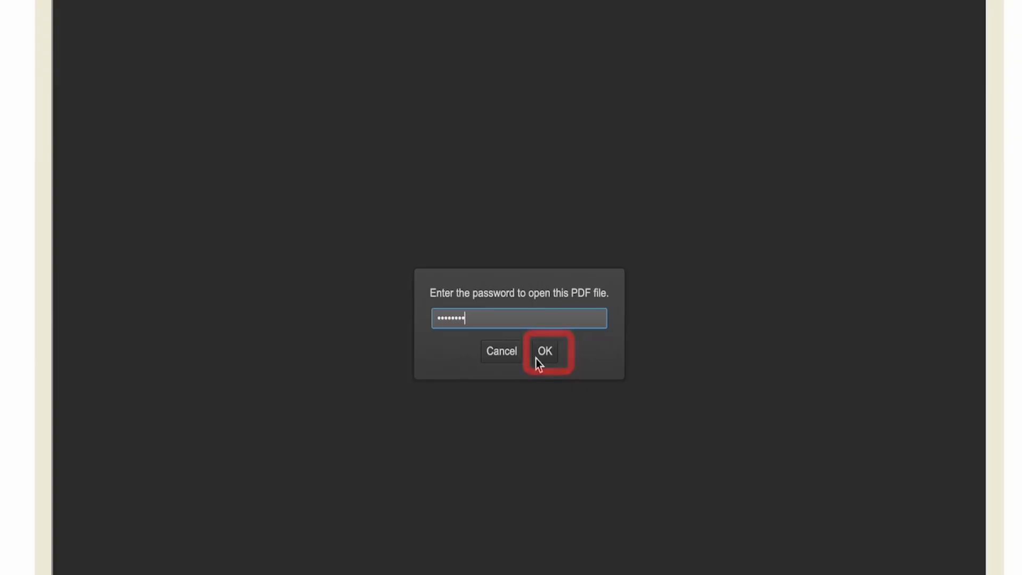
left_click(542, 352)
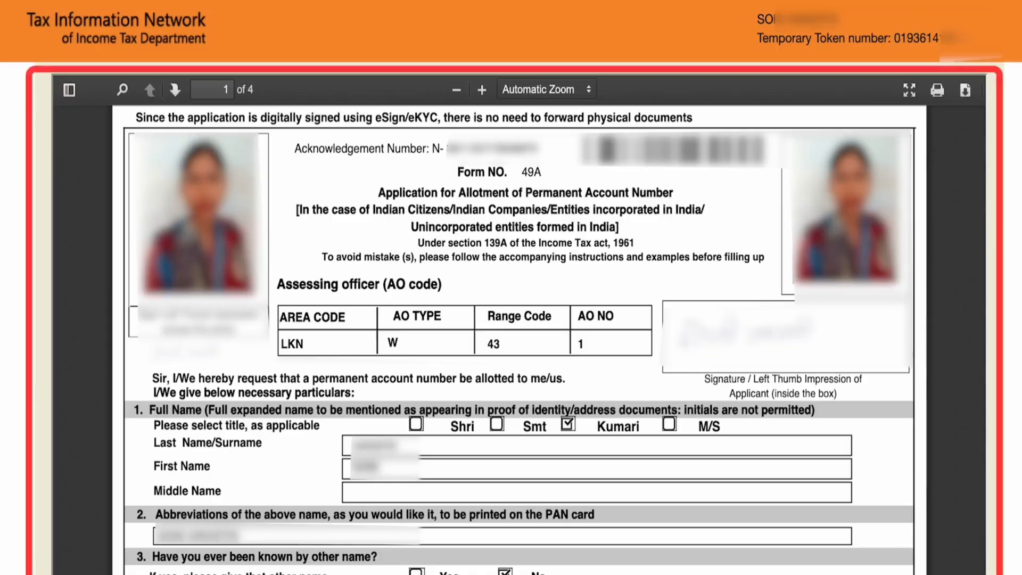
Step: Review the signed Form 49A acknowledgement through its last page, then print all pages to a saved PDF file
scroll(519, 341, "down", 20)
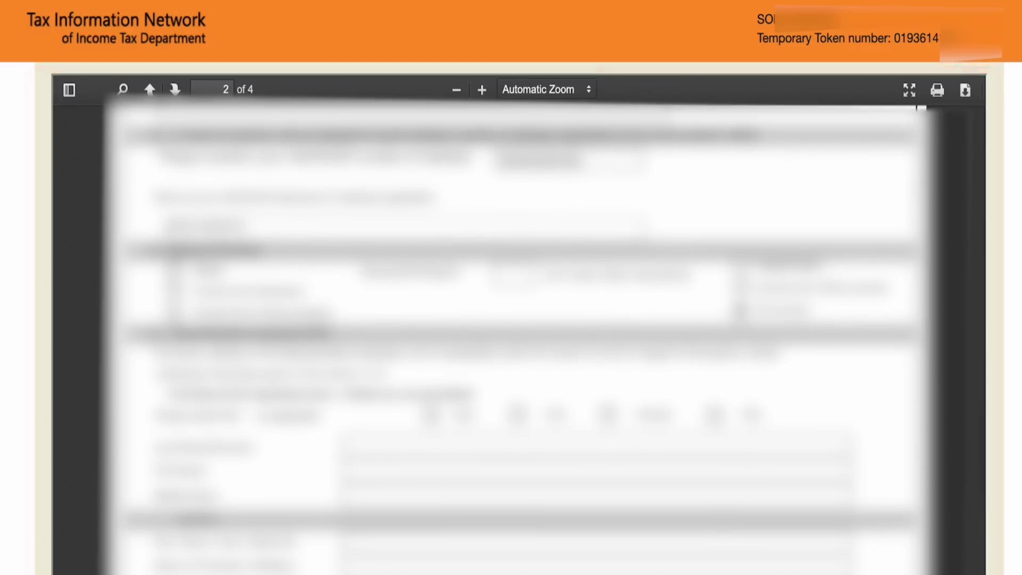
scroll(519, 341, "down", 10)
scroll(519, 341, "down", 15)
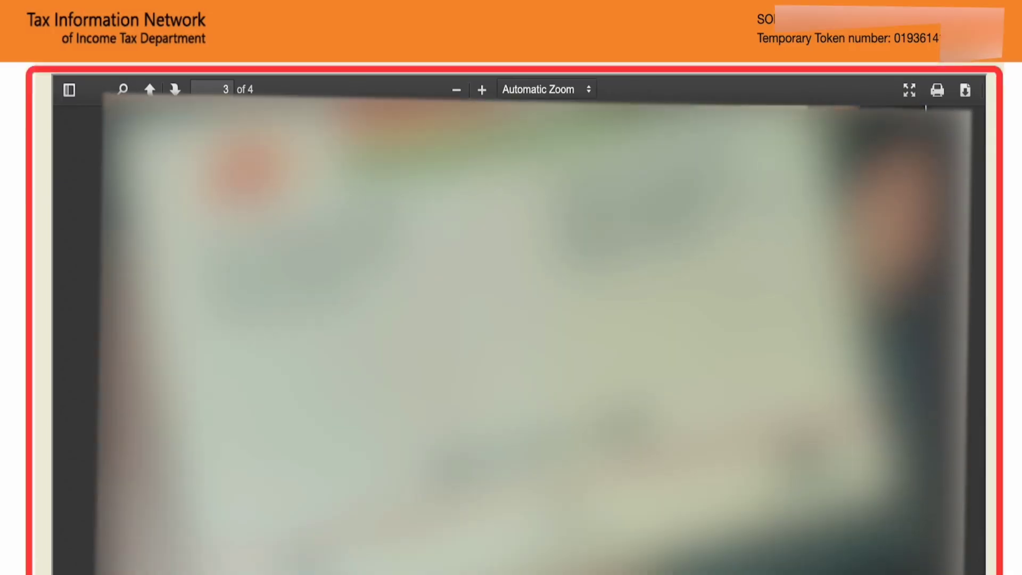
scroll(519, 340, "down", 5)
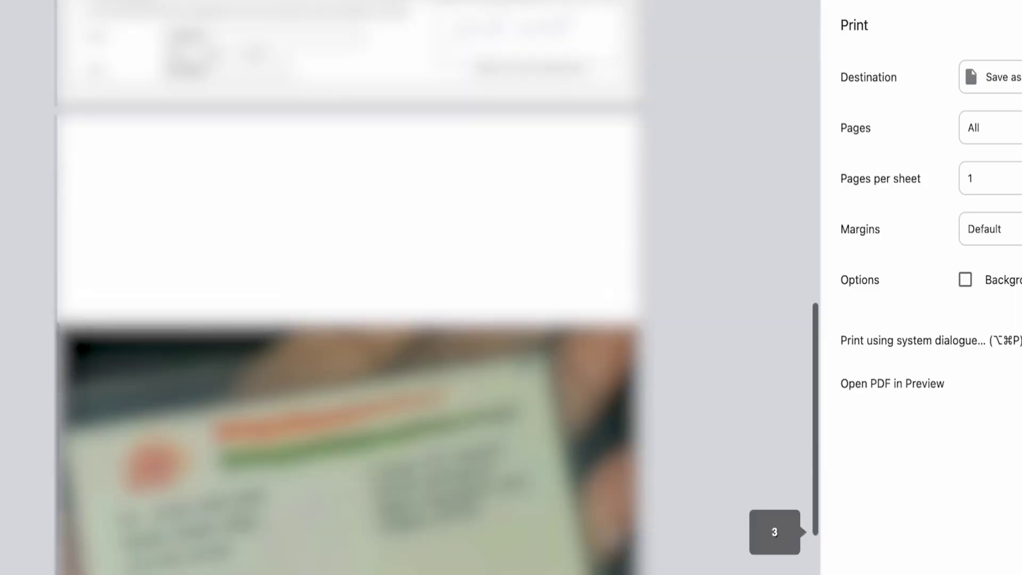
scroll(346, 287, "up", 10)
key("Return")
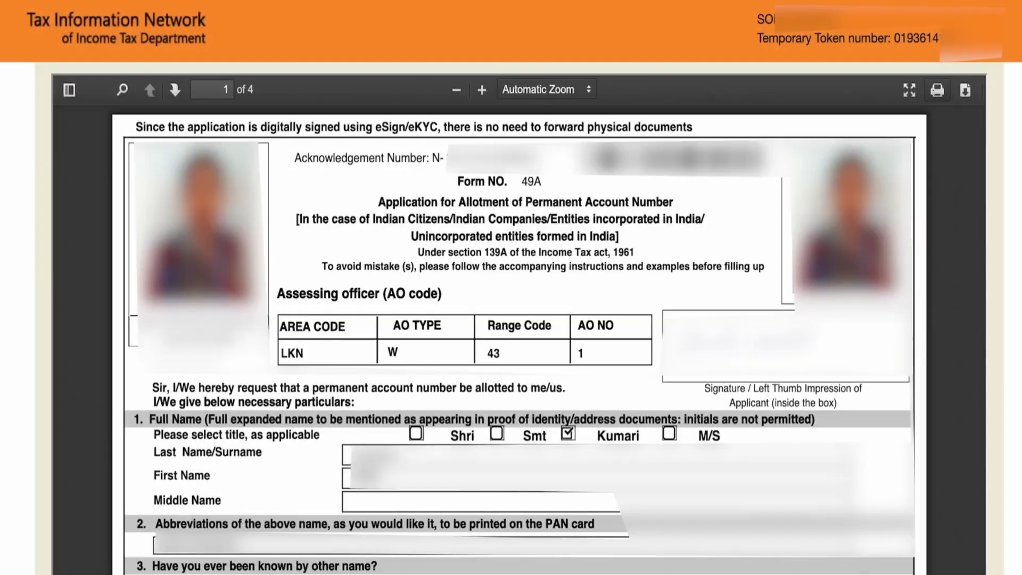
Step: Return to the portal's home page, open the PAN application status tracker and choose PAN - New / Change Request as the application type
scroll(51, 489, "up", 7)
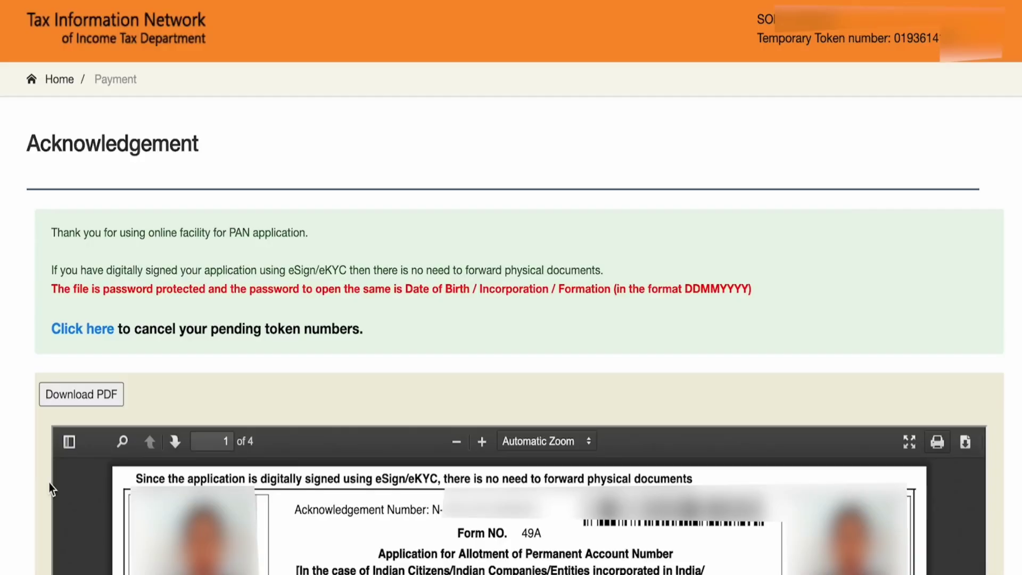
left_click(55, 80)
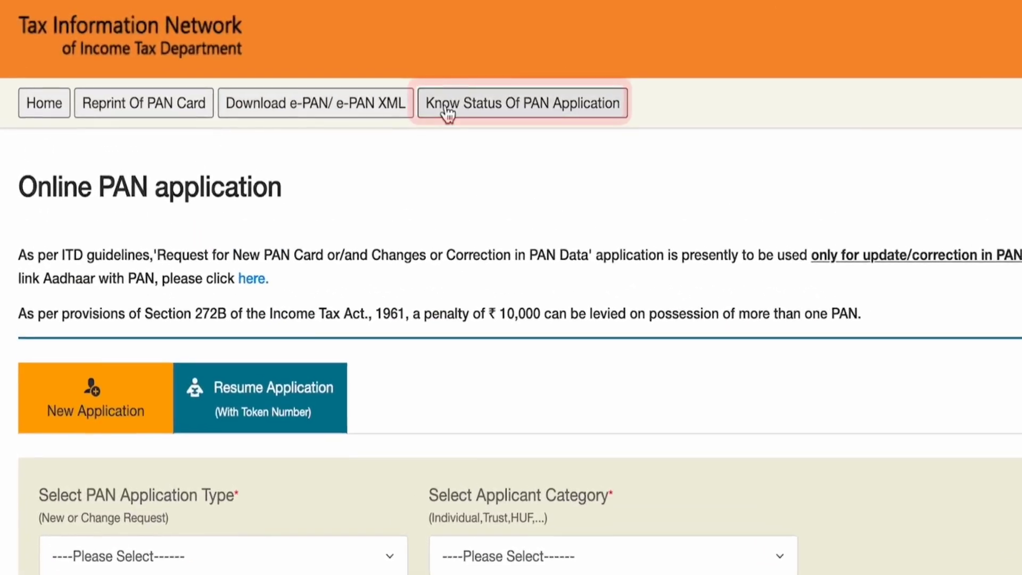
left_click(447, 112)
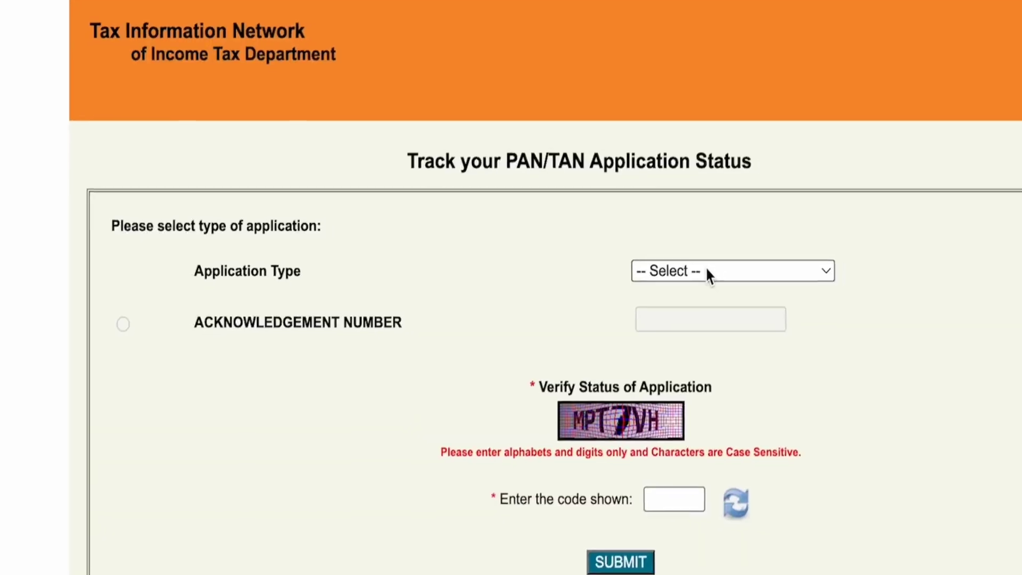
left_click(640, 251)
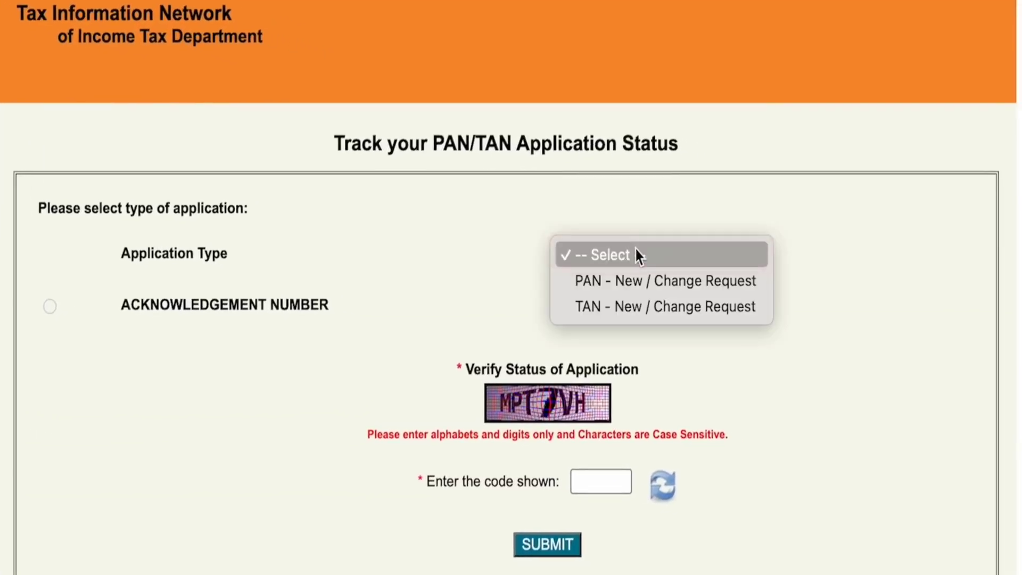
left_click(640, 283)
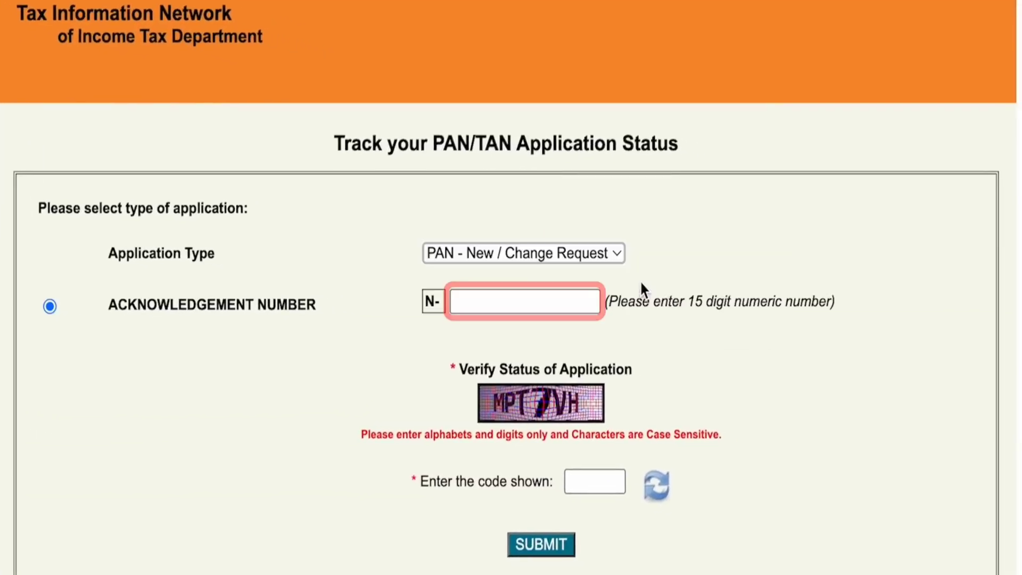